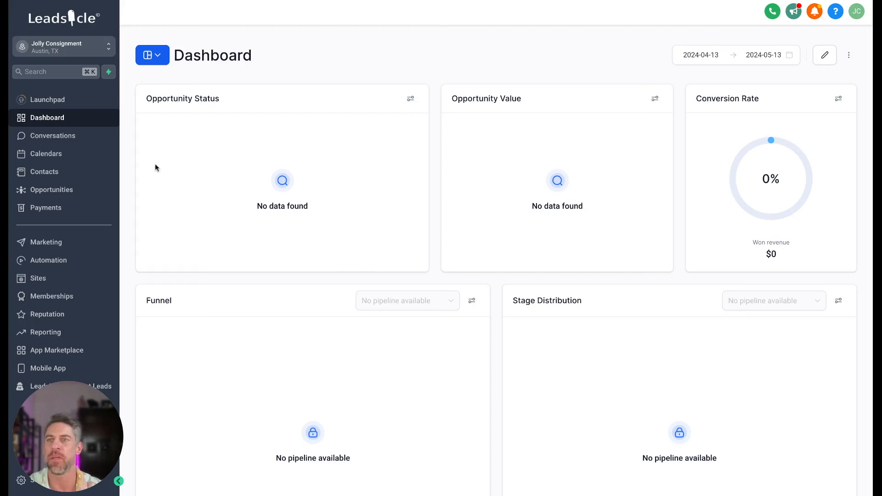
- Open the "Consignment Store Contact Form | Clothing" form for editing from the Sites forms list and show its style settings
left_click(46, 280)
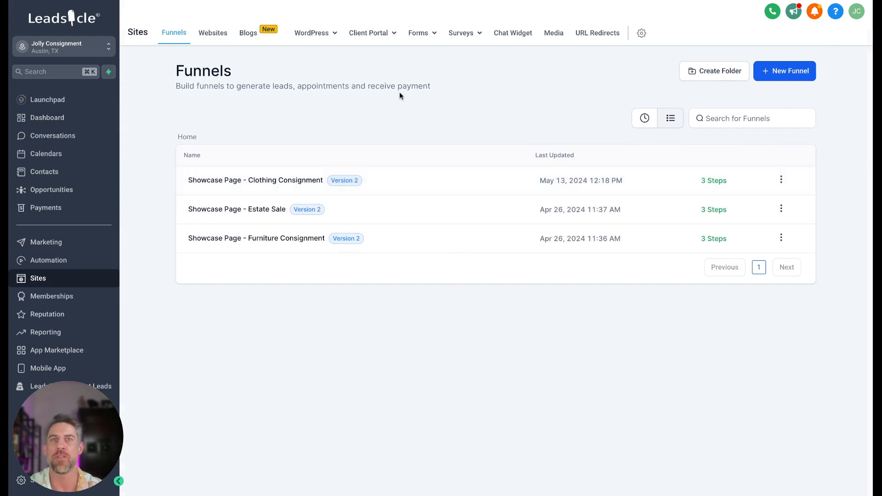
left_click(418, 35)
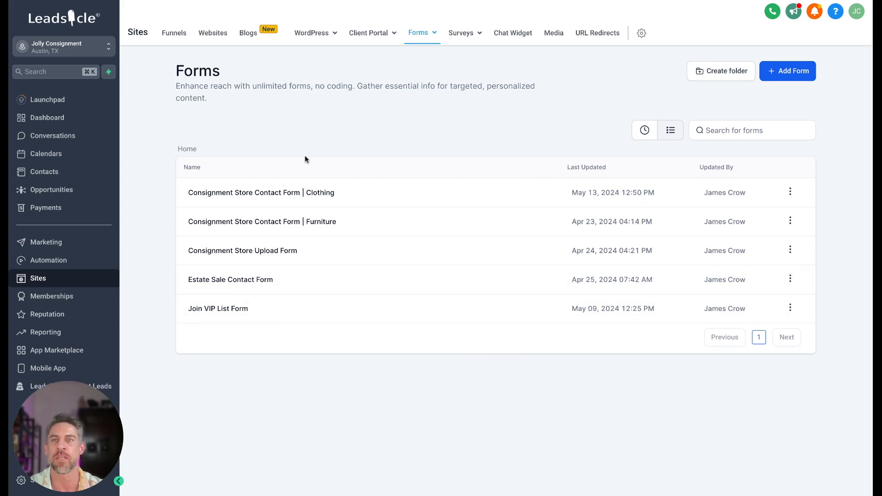
left_click(275, 196)
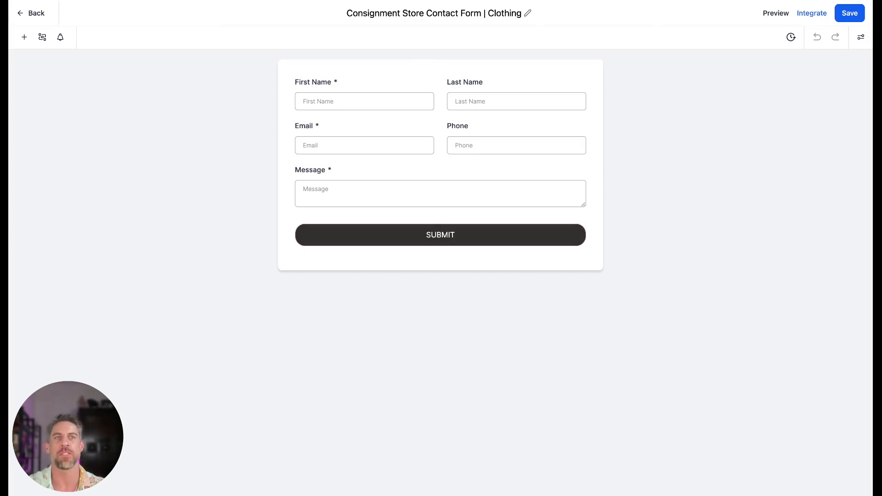
left_click(859, 40)
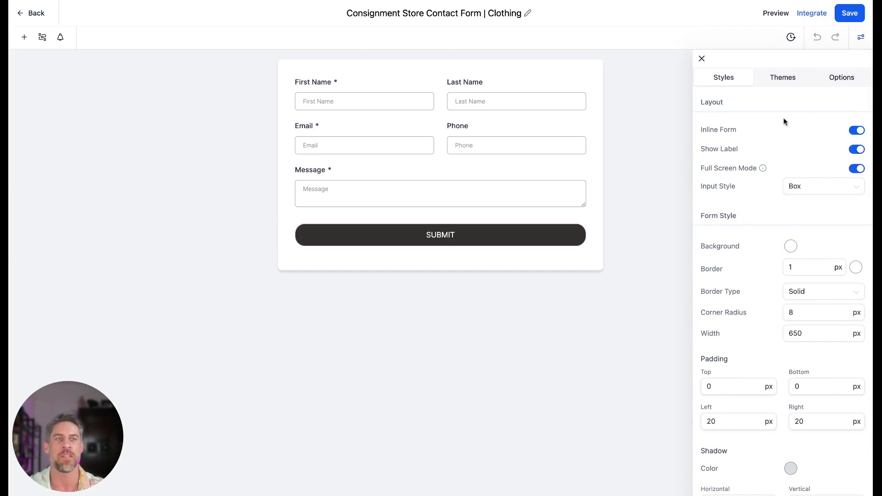
- Try #E61B1BFF and #735252FF as the form's background colour, and bring it back to white
scroll(781, 130, "down", 1)
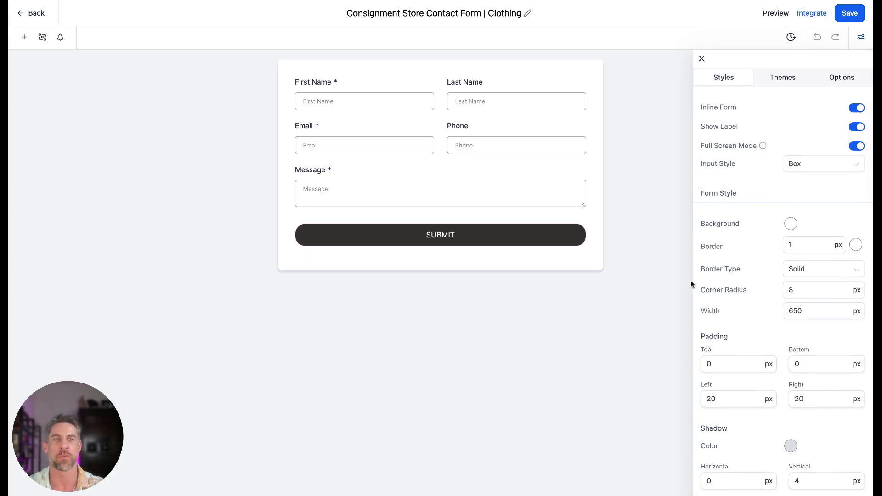
left_click(791, 225)
left_click(831, 251)
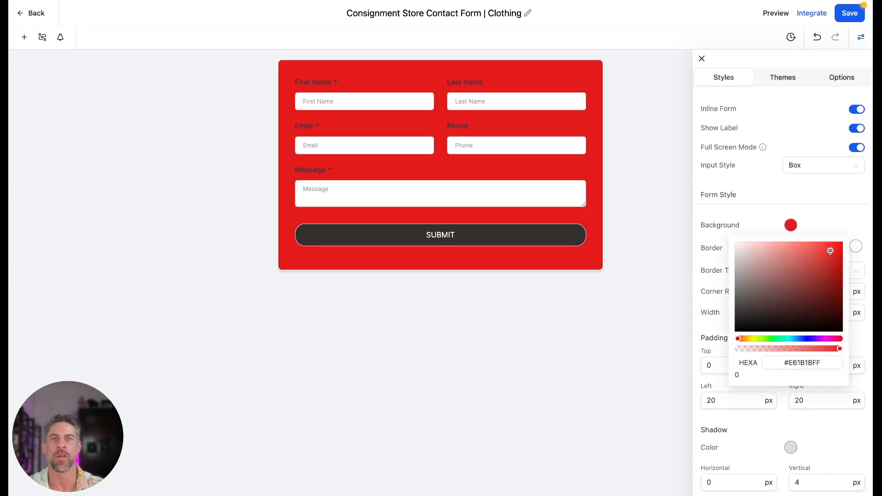
left_click(805, 286)
left_click(766, 291)
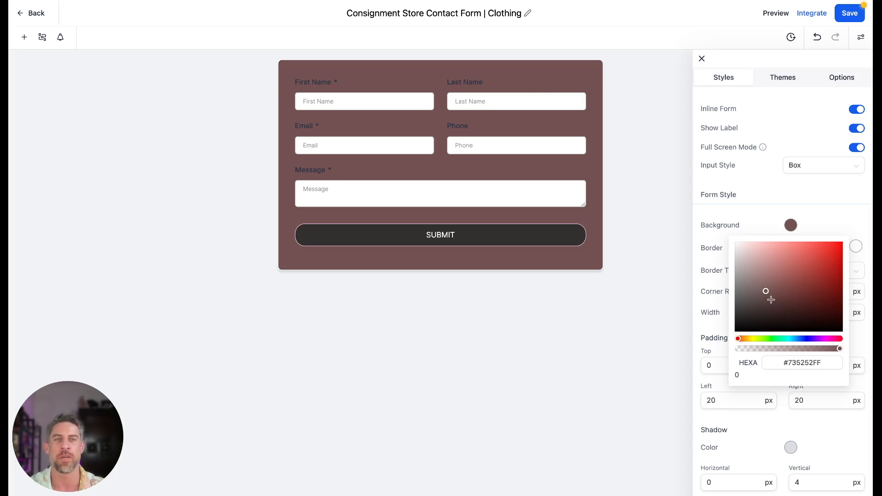
left_click(807, 363)
double_click(807, 363)
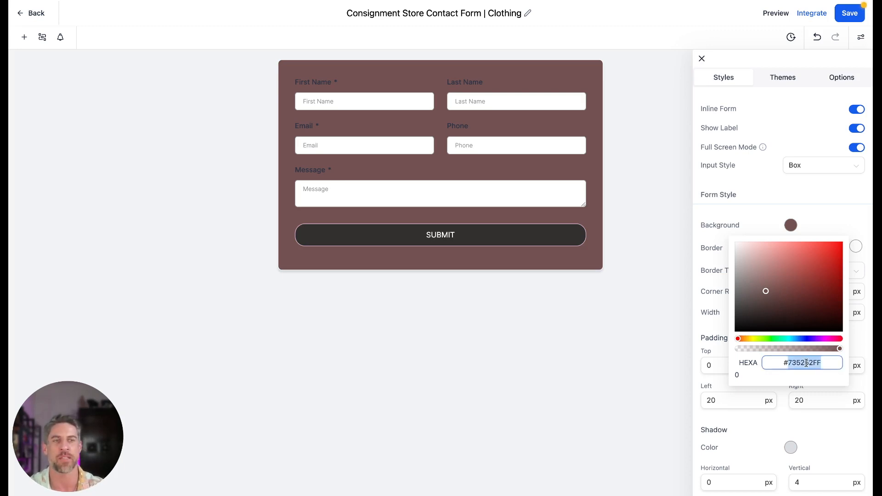
left_click_drag(765, 291, 733, 242)
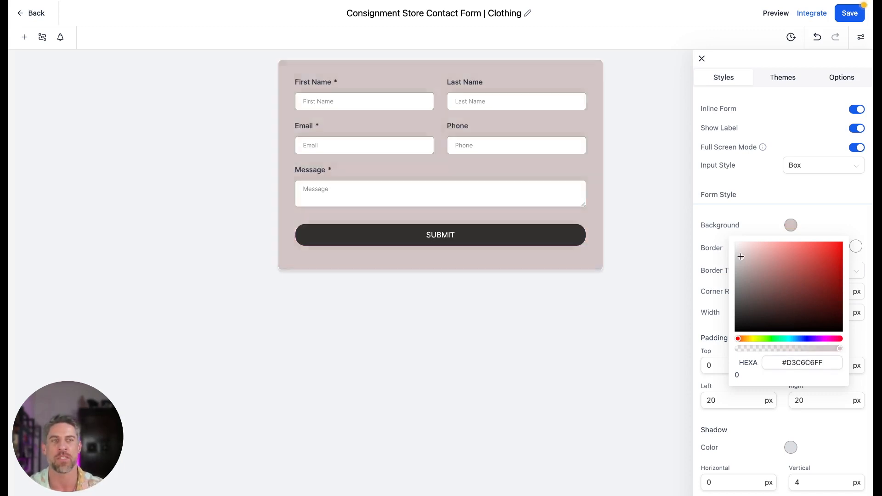
left_click(718, 212)
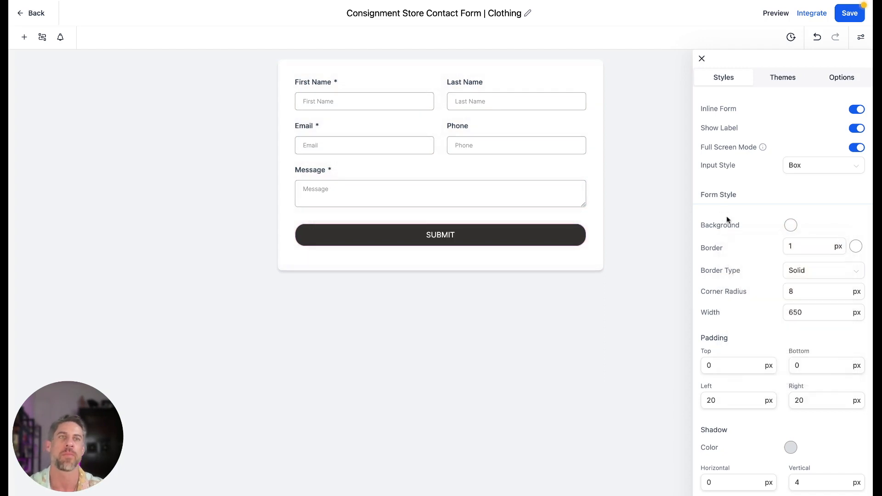
- Try form corner radii of 20 px and 2 px, and restore the radius to 8 px
scroll(737, 229, "down", 1)
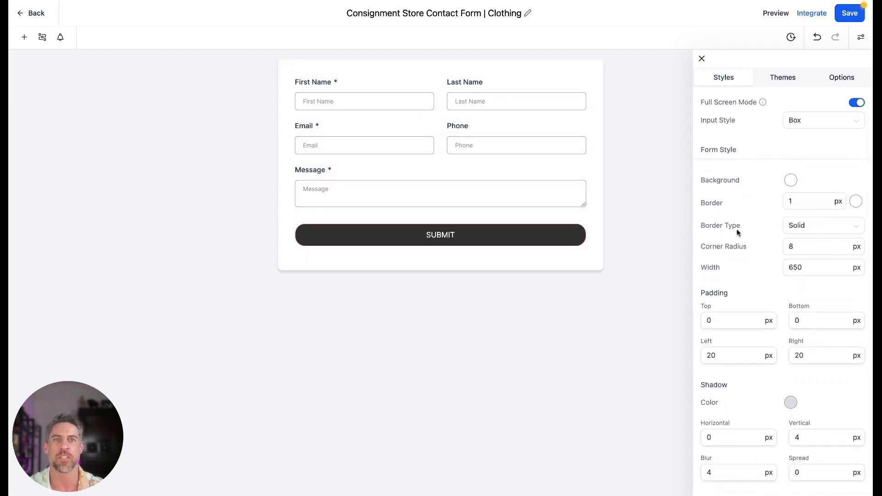
scroll(737, 230, "up", 1)
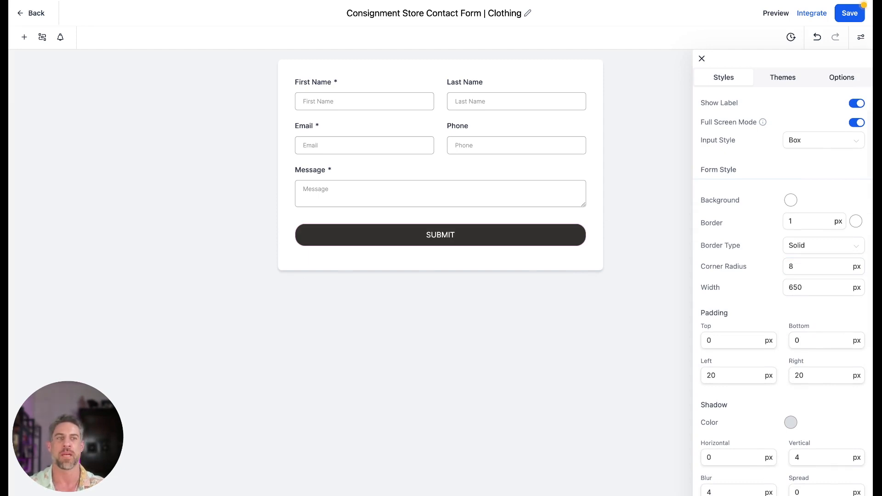
left_click_drag(799, 271, 771, 266)
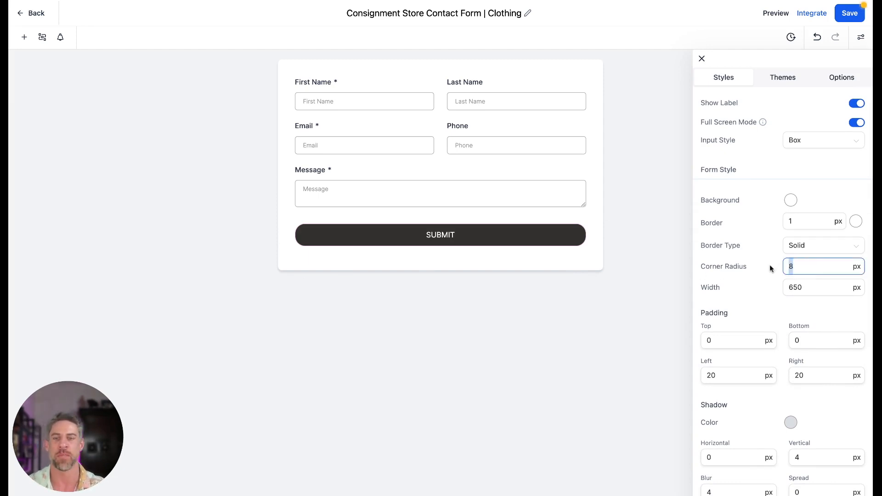
type("20")
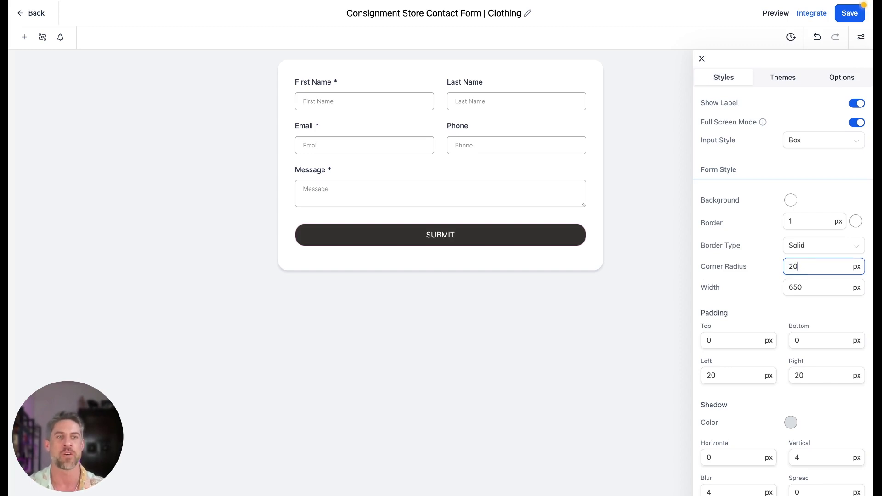
left_click_drag(798, 266, 774, 268)
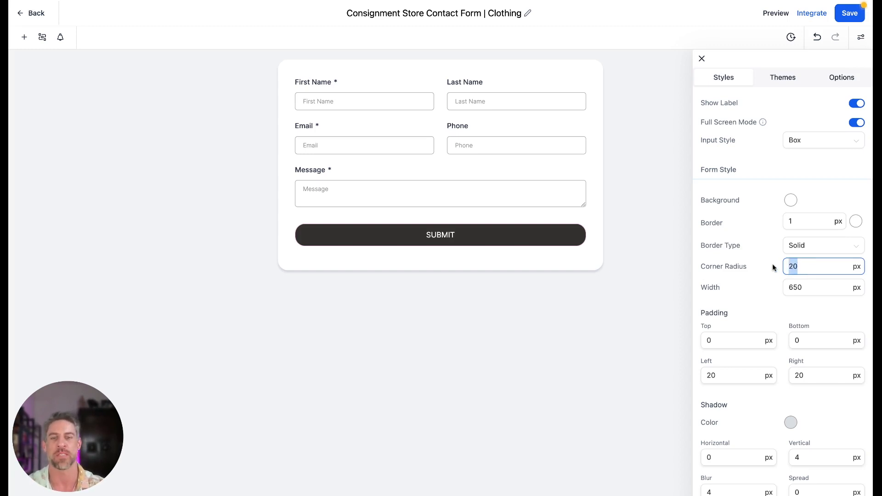
type("2")
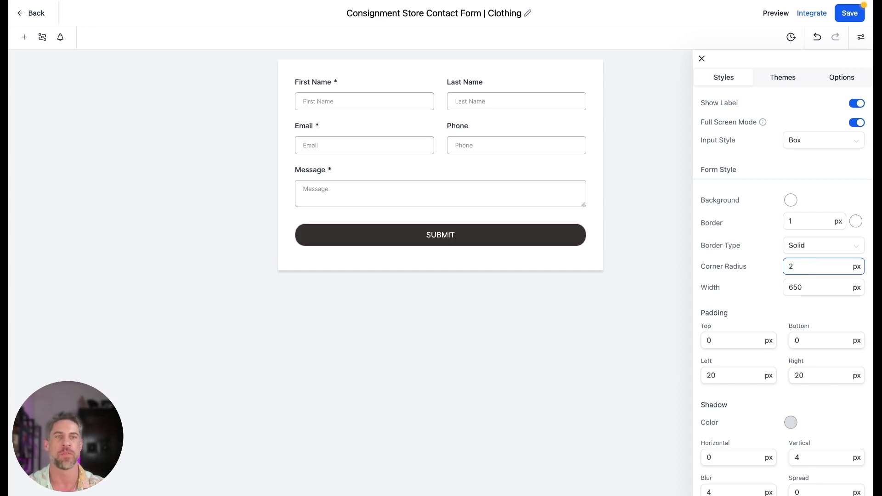
key("BackSpace")
type("0")
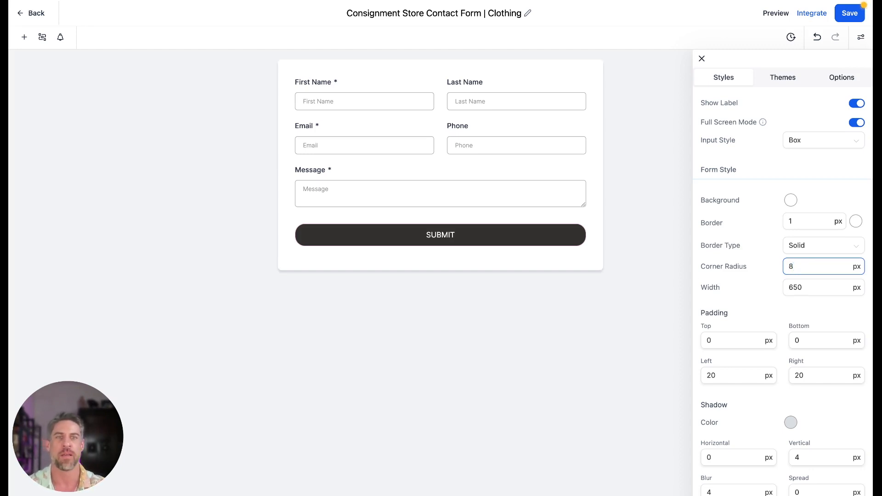
- Recolour the Submit button's background, trying lighter tones such as #C58F74FF and settling on a dark grey
scroll(699, 282, "down", 5)
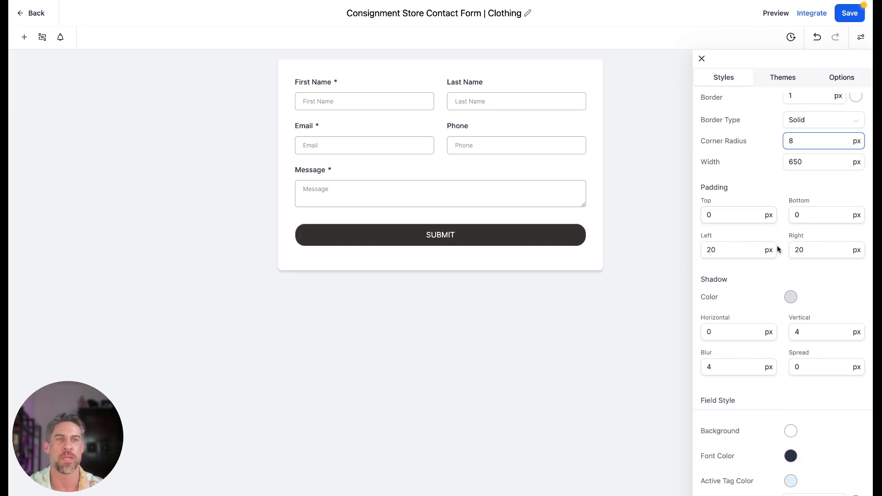
scroll(779, 251, "down", 1)
scroll(770, 259, "down", 5)
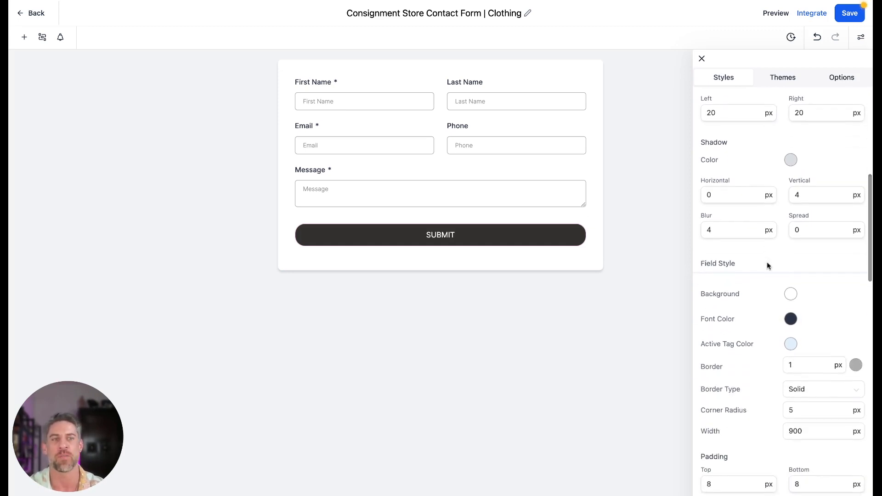
left_click(457, 237)
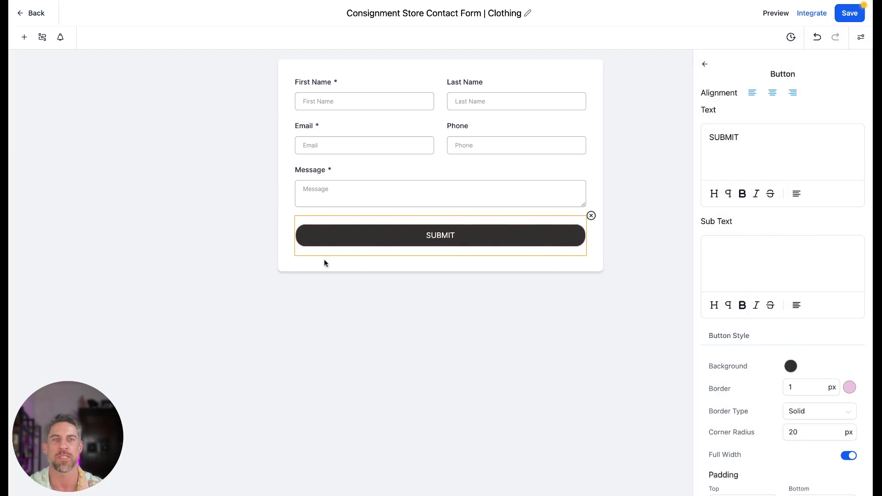
scroll(828, 233, "down", 3)
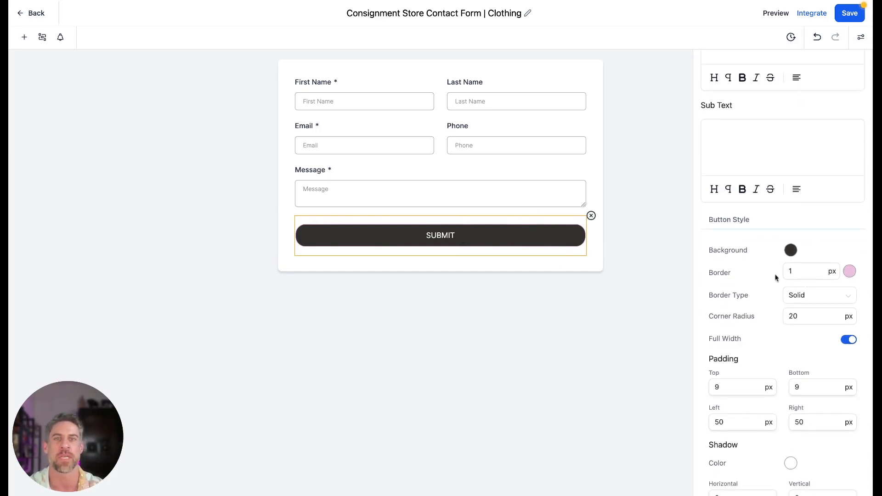
scroll(763, 235, "down", 1)
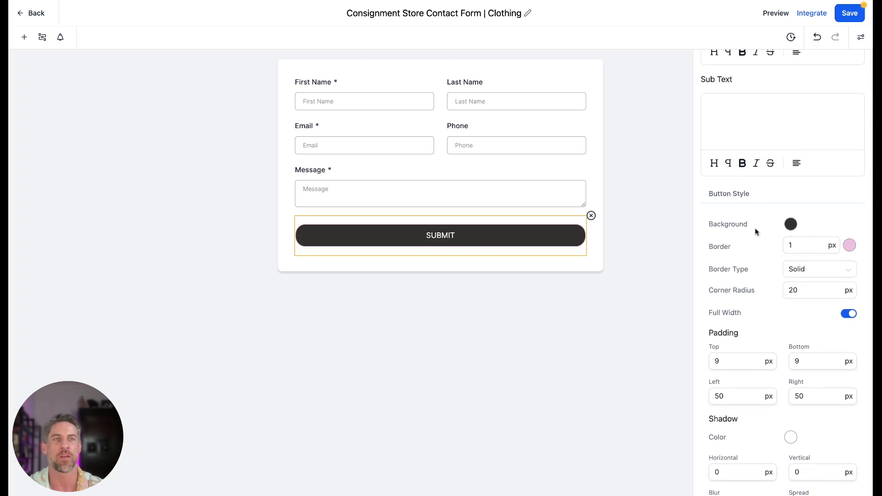
left_click(791, 224)
left_click(805, 253)
left_click(771, 262)
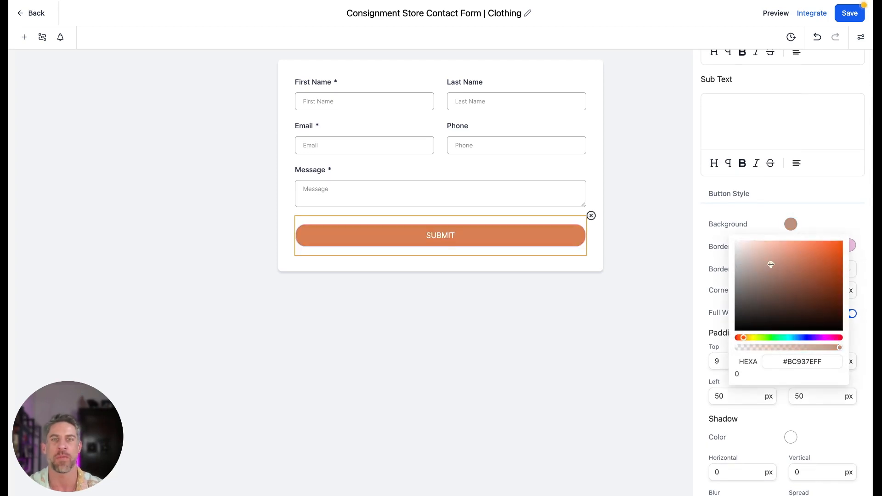
left_click(788, 282)
left_click(757, 262)
left_click(780, 261)
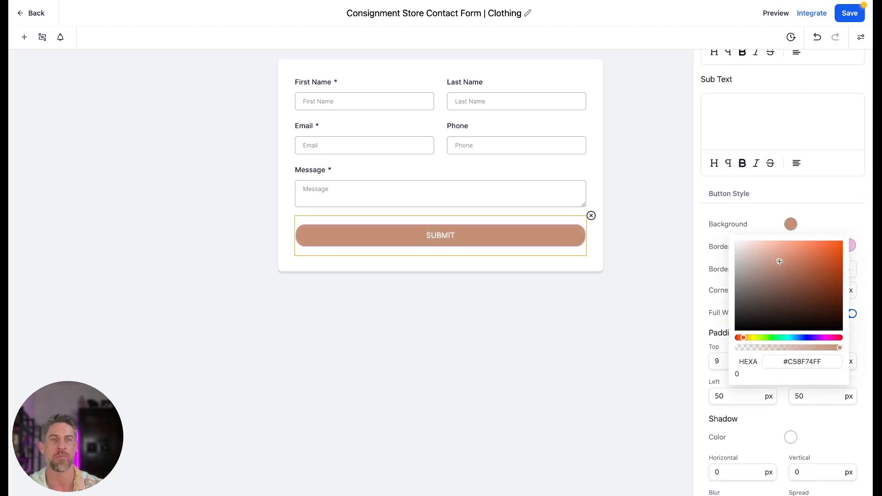
left_click(811, 362)
double_click(811, 362)
left_click(743, 308)
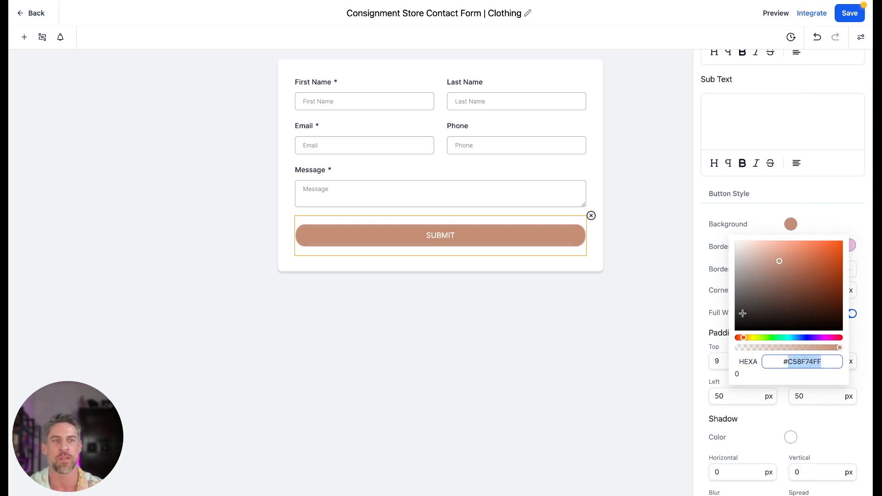
left_click(704, 214)
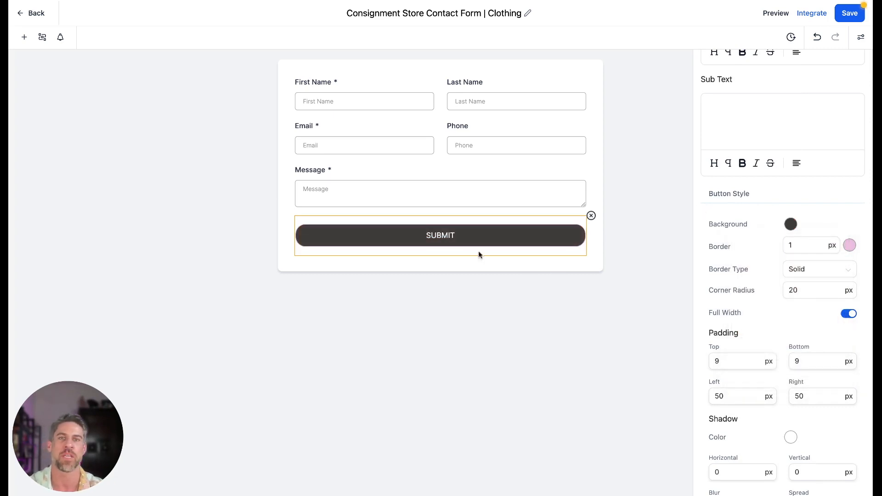
- Clear the Submit button's text and re-enter it as SUBMIT
scroll(793, 184, "up", 3)
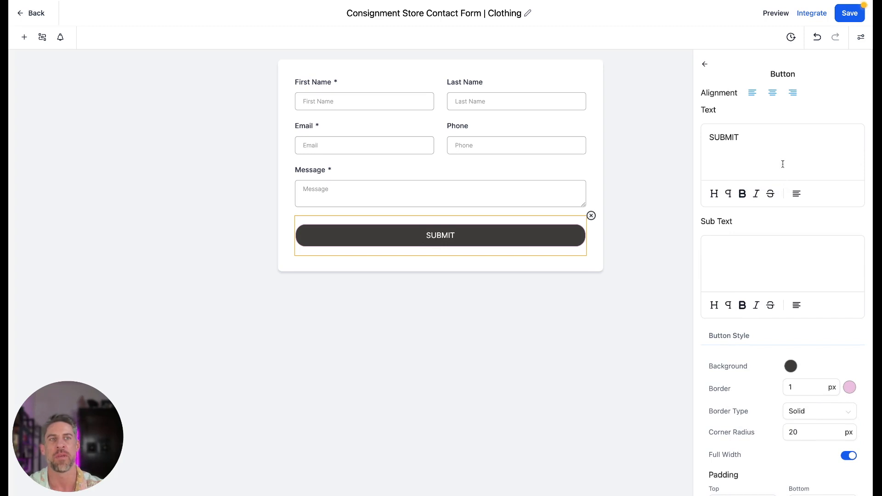
double_click(727, 135)
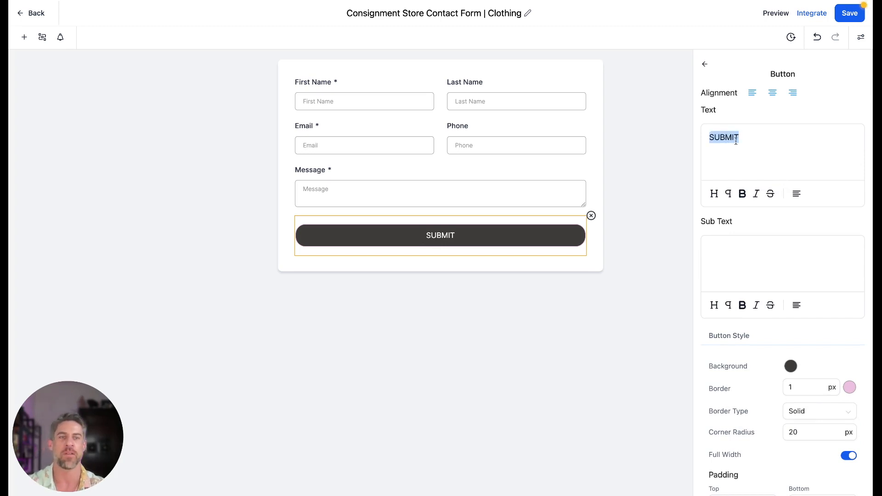
key("BackSpace")
type("SUBMIT")
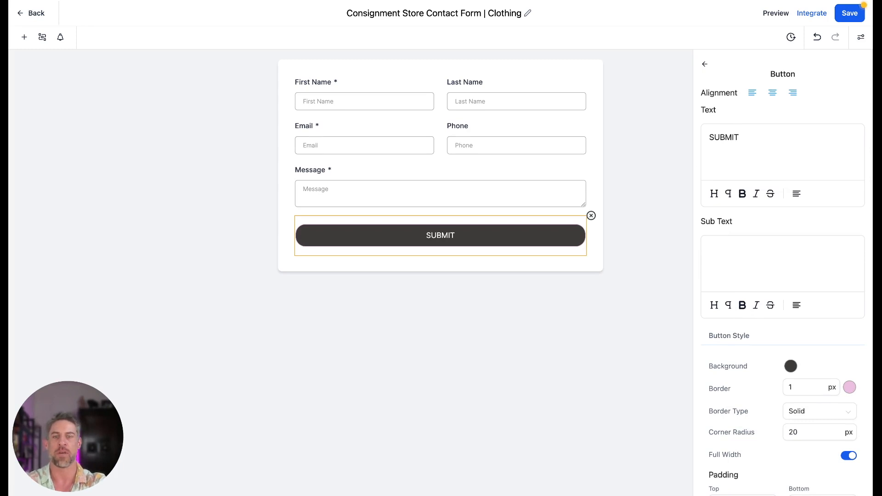
type(" TEXT")
key("BackSpace")
key("BackSpace")
key("BackSpace")
key("BackSpace")
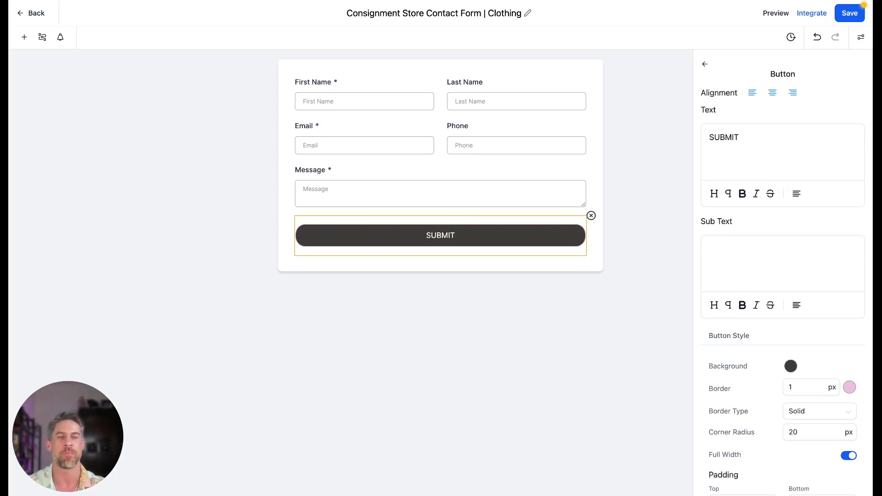
- Make the First Name field optional, and set it back to required
scroll(753, 159, "down", 9)
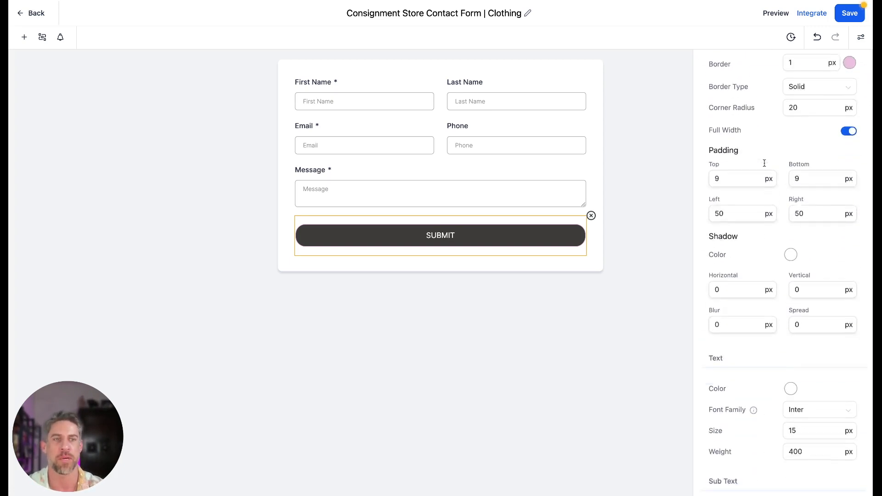
scroll(765, 163, "up", 9)
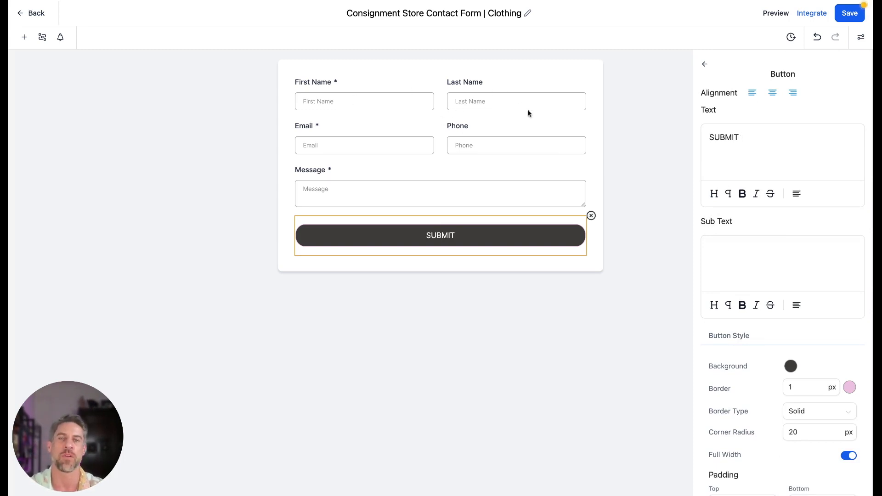
left_click(366, 86)
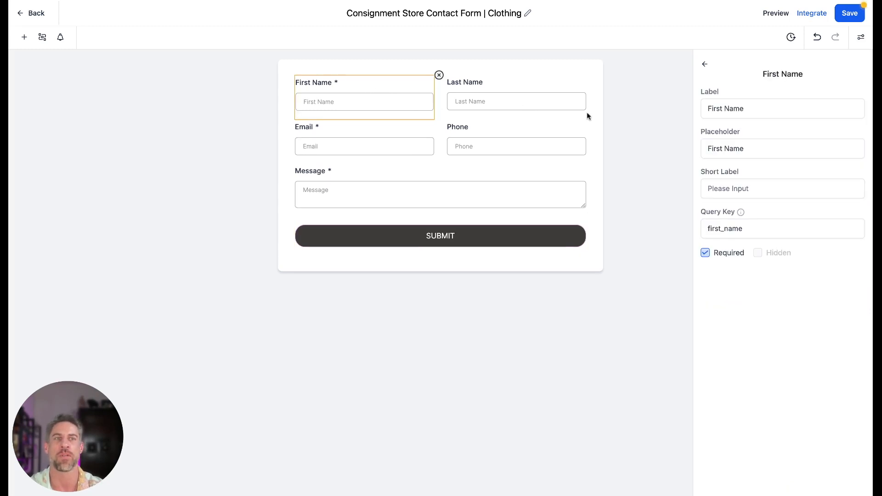
left_click(706, 253)
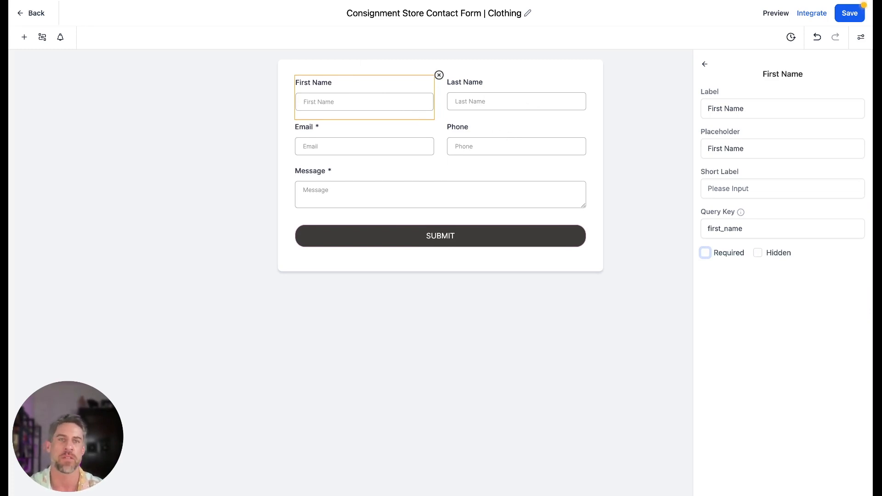
left_click(705, 253)
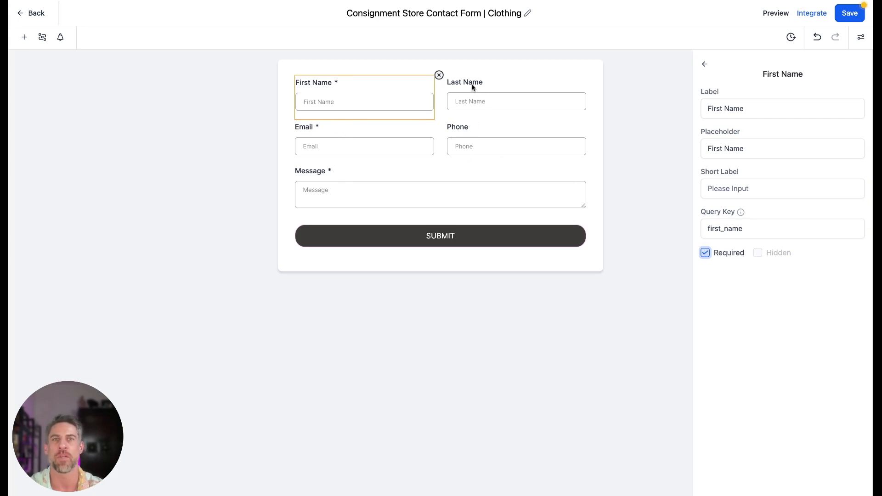
- Review the field settings of Last Name, Phone and First Name one after another
left_click(472, 133)
left_click(484, 84)
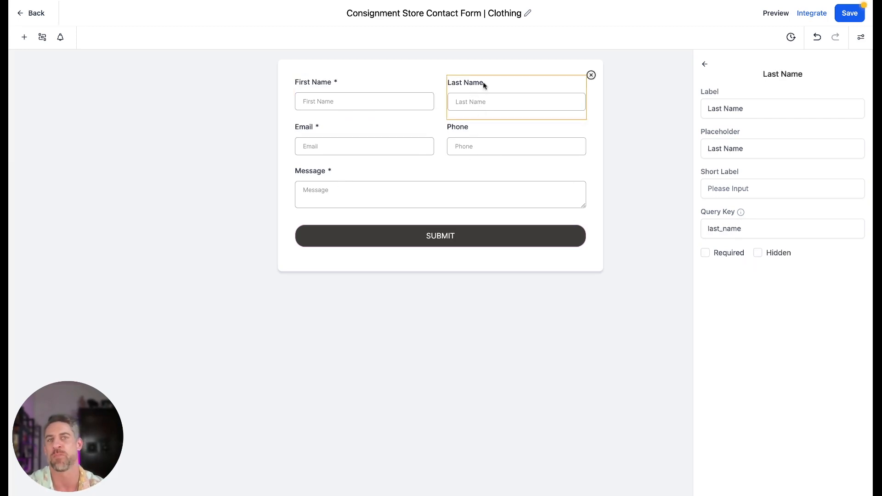
left_click(506, 133)
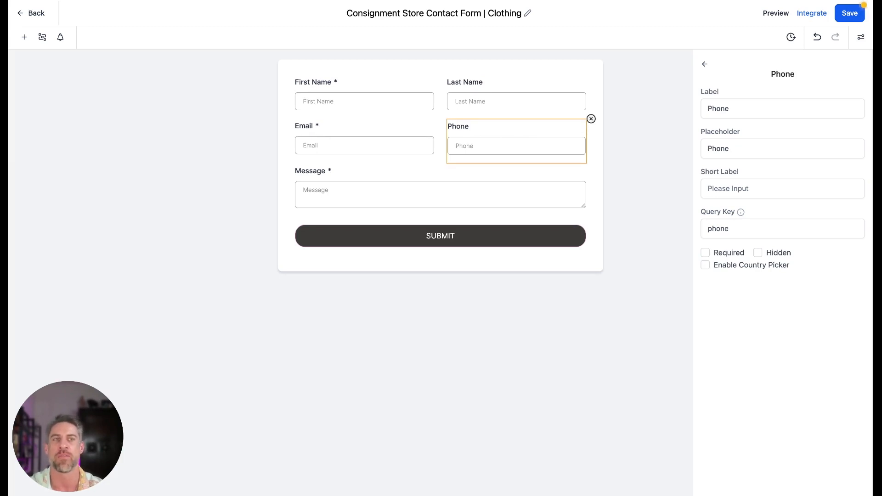
left_click(401, 89)
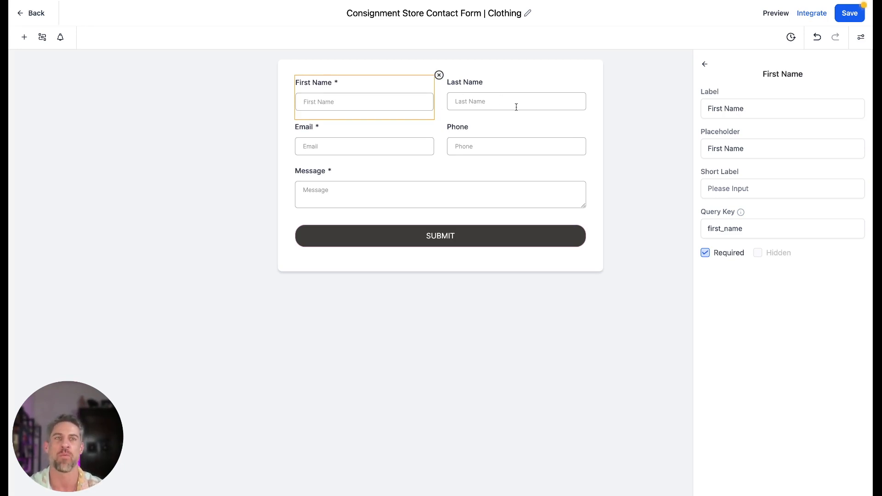
- Review the form's general options, including the form name and the thank-you message shown on submit
left_click(705, 64)
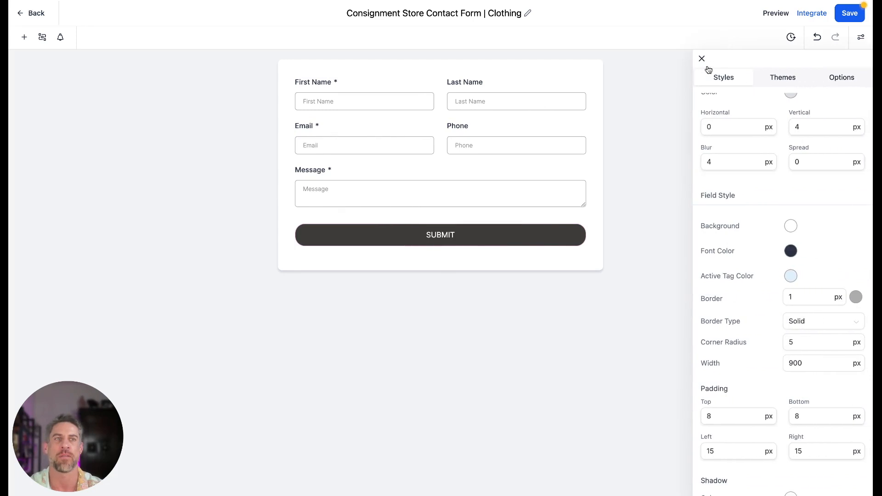
left_click(833, 81)
left_click(834, 129)
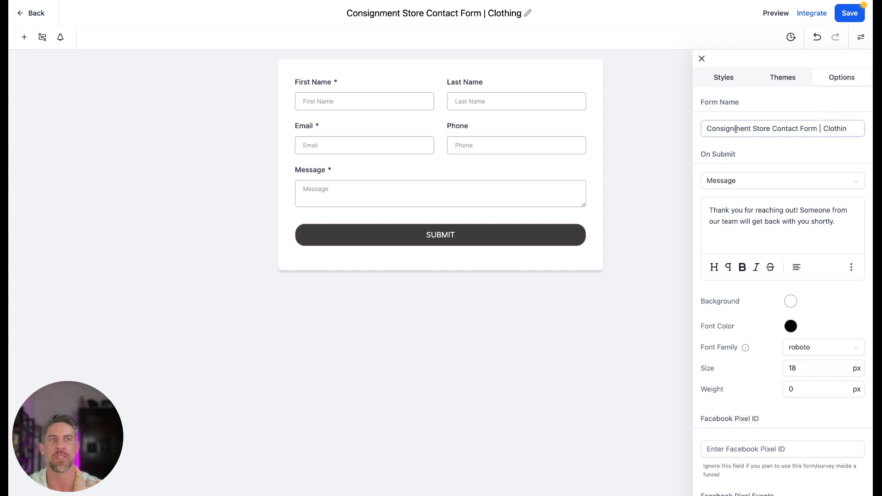
left_click_drag(720, 127, 862, 129)
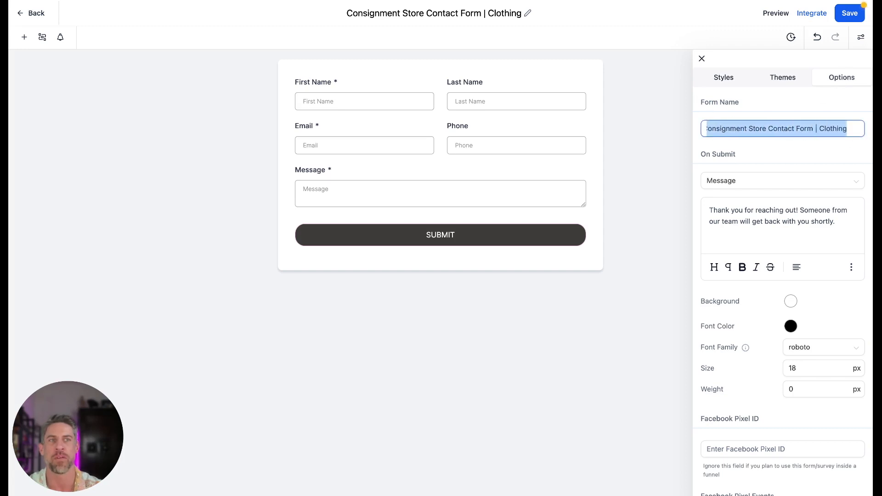
left_click(766, 133)
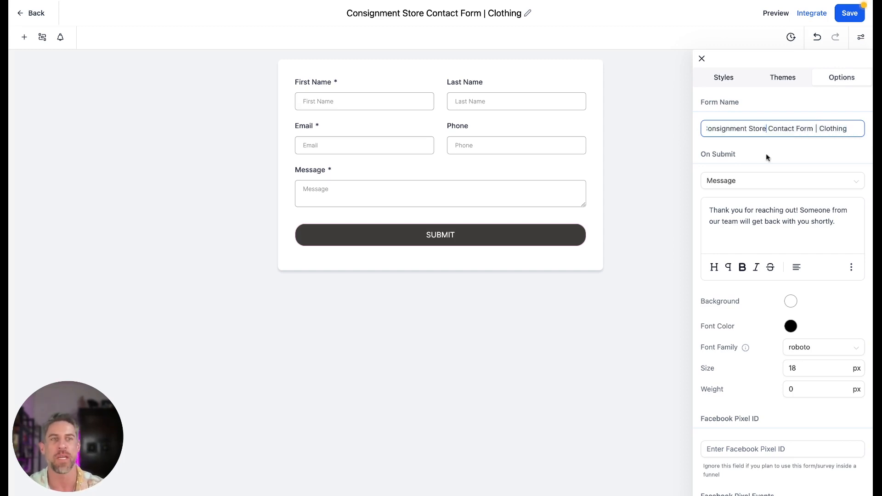
left_click(731, 222)
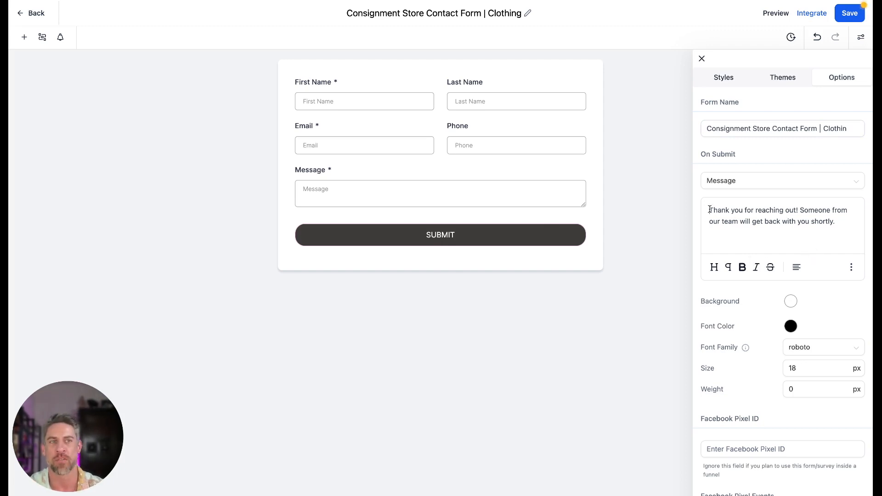
left_click_drag(709, 210, 851, 222)
left_click(818, 231)
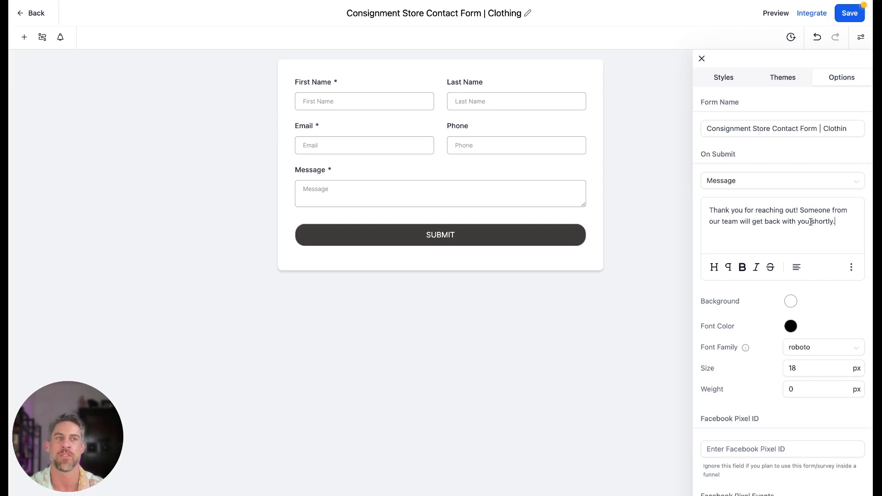
scroll(810, 242, "down", 5)
scroll(809, 241, "up", 5)
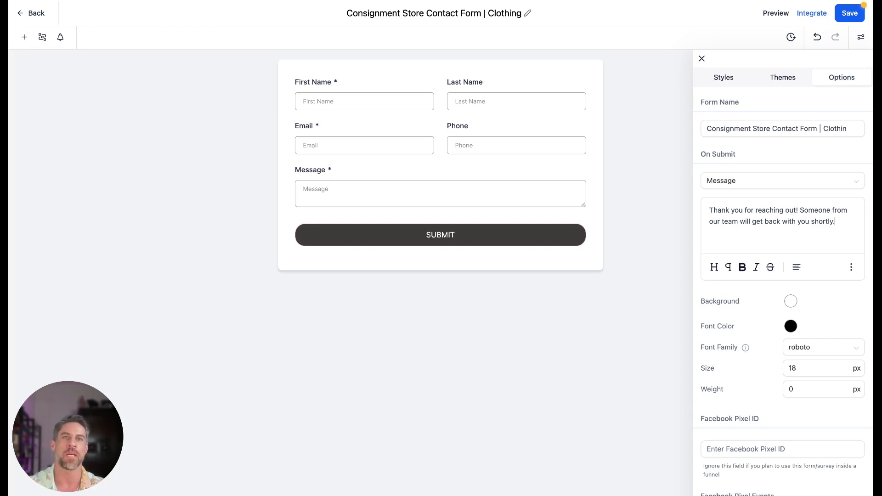
- Save the changes to the contact form
left_click(420, 92)
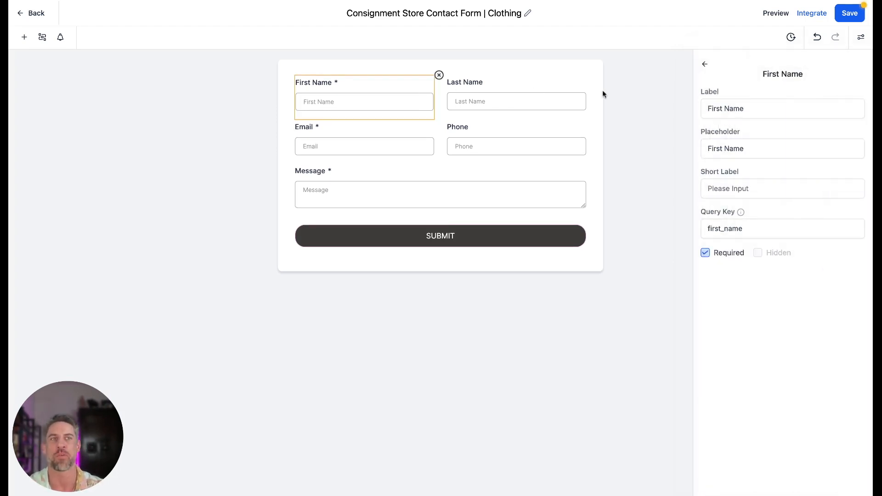
left_click(847, 18)
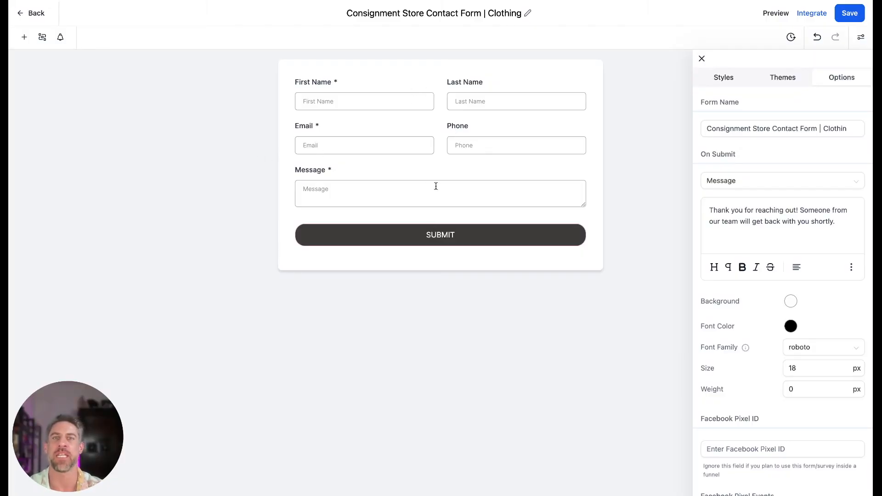
- Open the list of form elements and look through the quick-add fields down to the Customized group
left_click(423, 174)
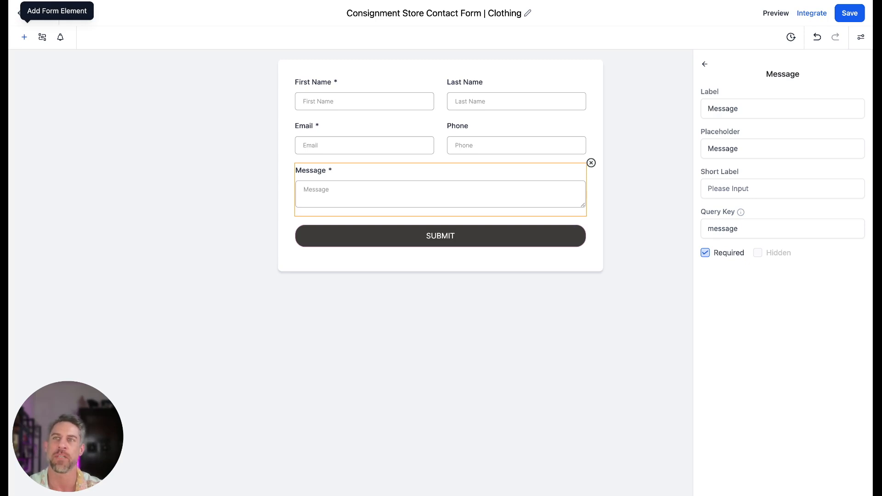
left_click(25, 36)
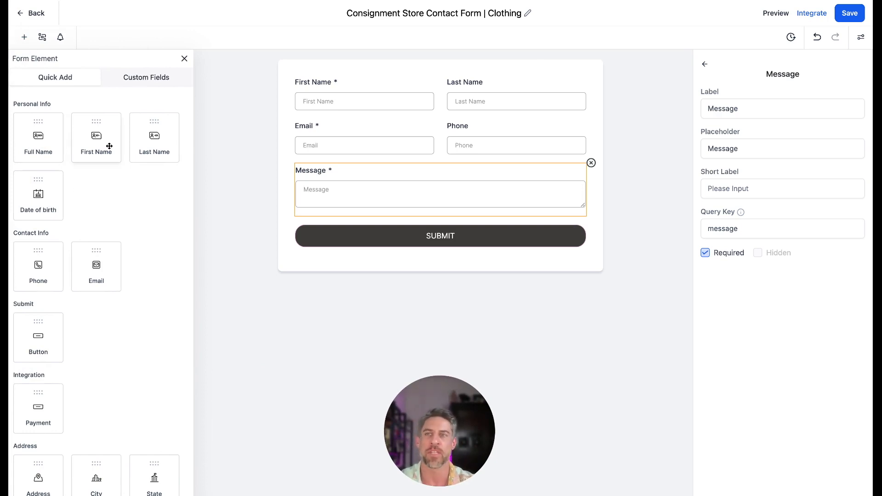
scroll(37, 139, "down", 5)
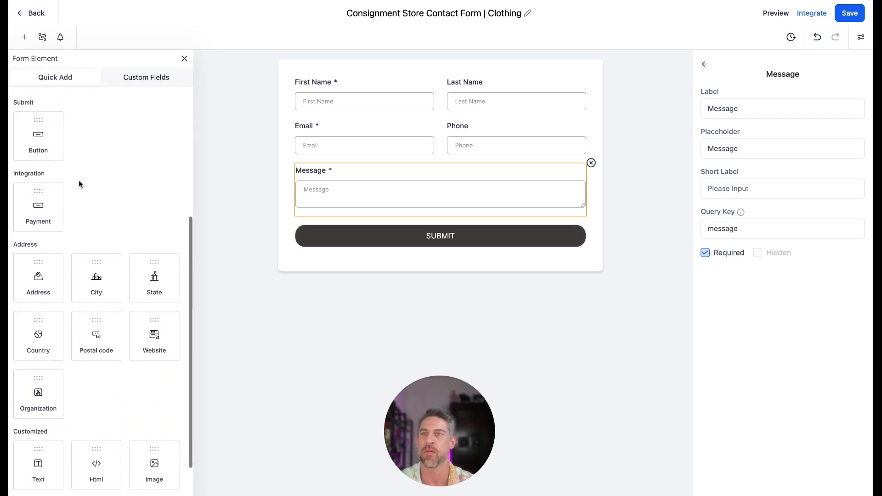
scroll(38, 140, "down", 1)
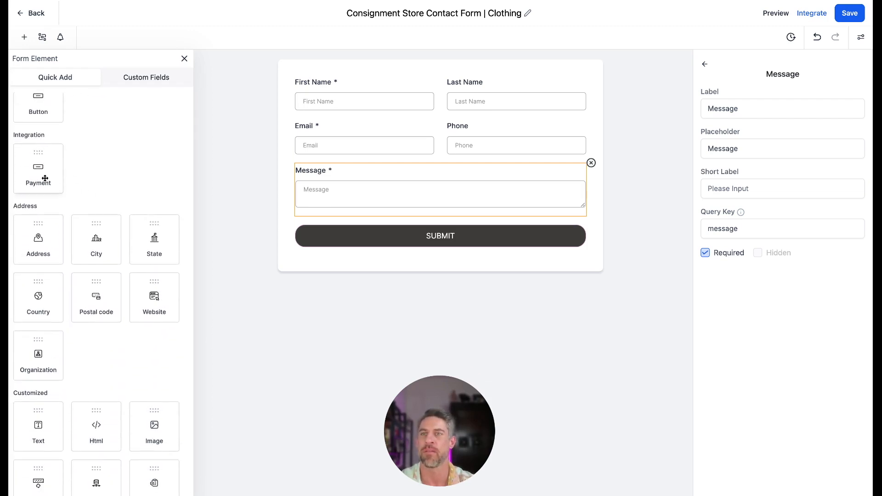
scroll(41, 177, "down", 1)
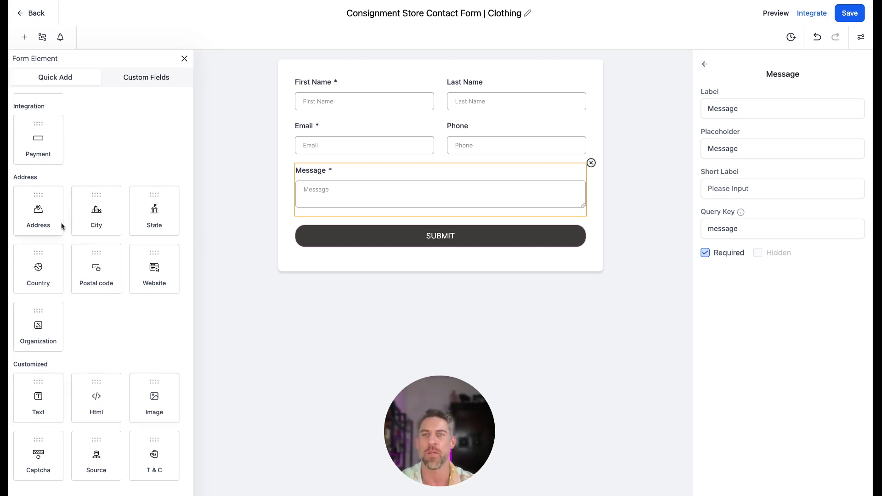
- Add an Image element between the Message field and the Submit button, and remove it again
left_click_drag(163, 391, 453, 251)
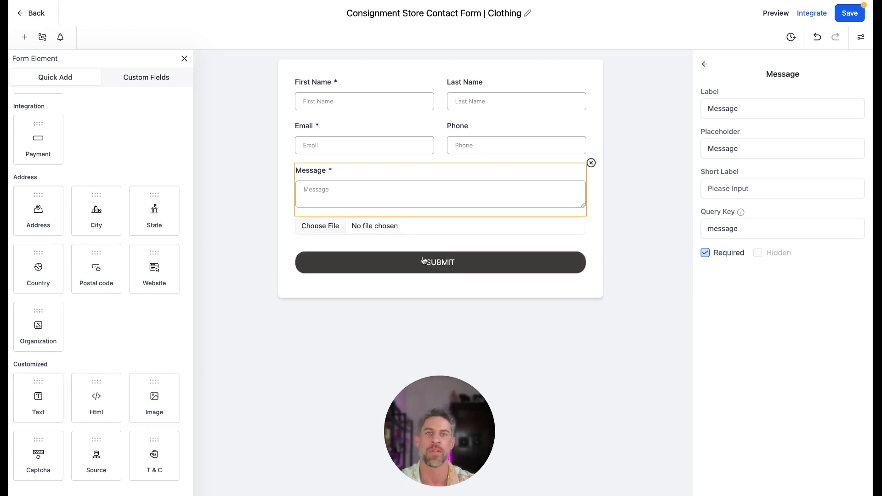
left_click(321, 227)
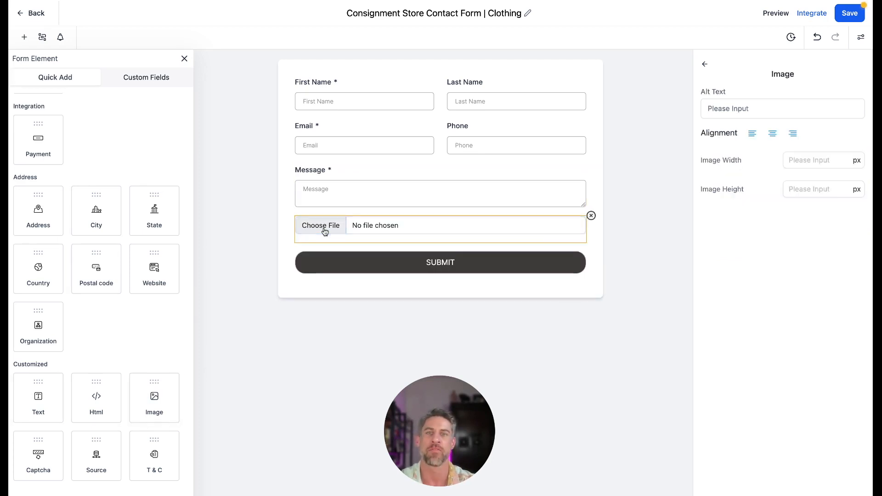
left_click(636, 329)
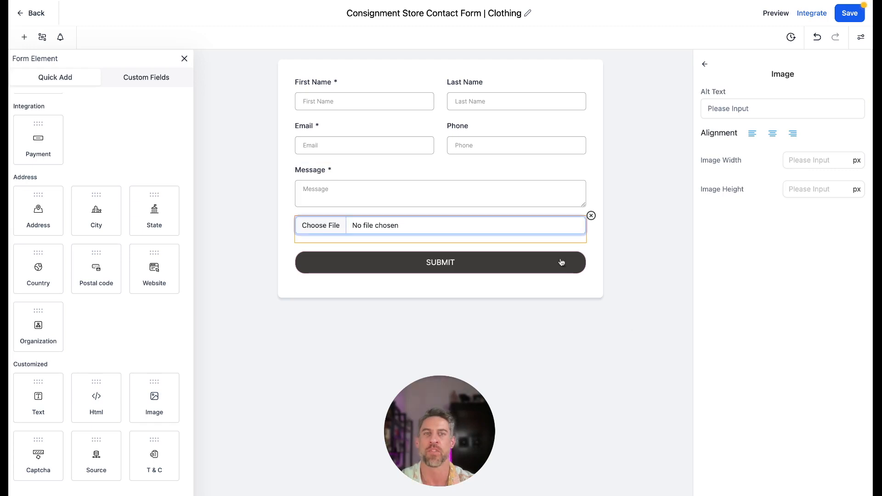
left_click(591, 216)
- Add Address and City fields in one row and State and Postal code in the next, above the Message field
scroll(76, 275, "up", 3)
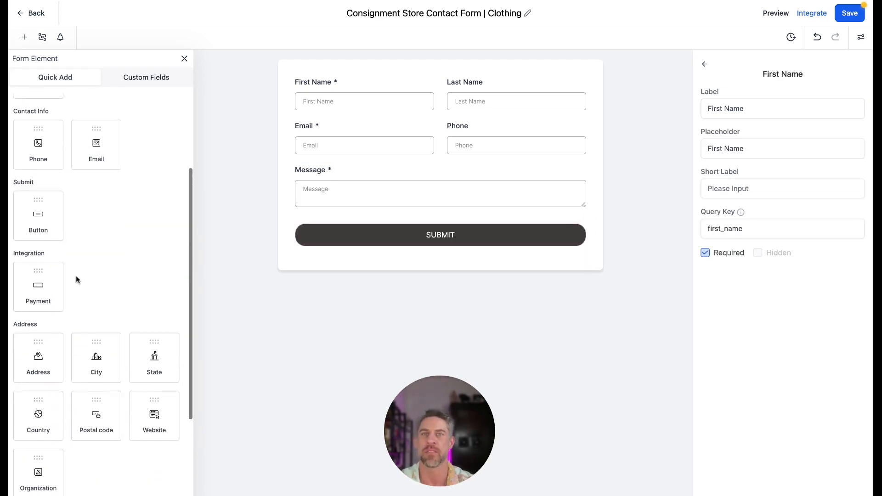
scroll(76, 278, "down", 3)
scroll(76, 276, "up", 2)
scroll(76, 276, "down", 1)
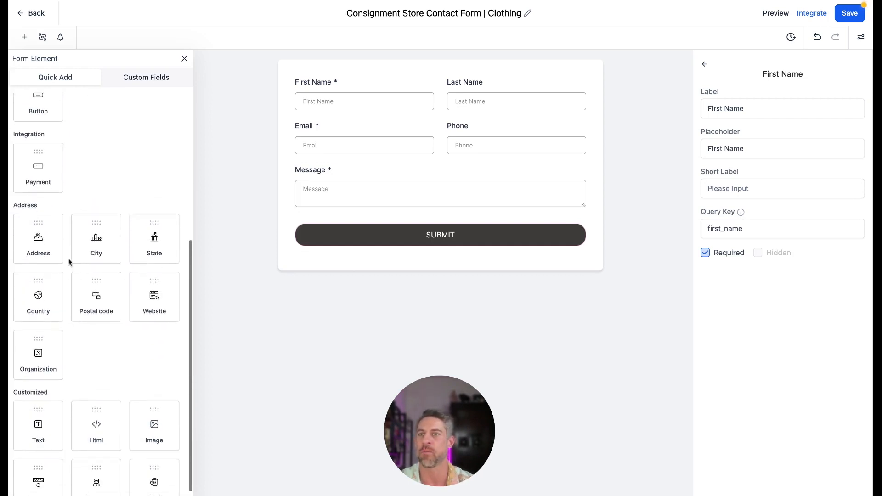
left_click_drag(37, 244, 324, 197)
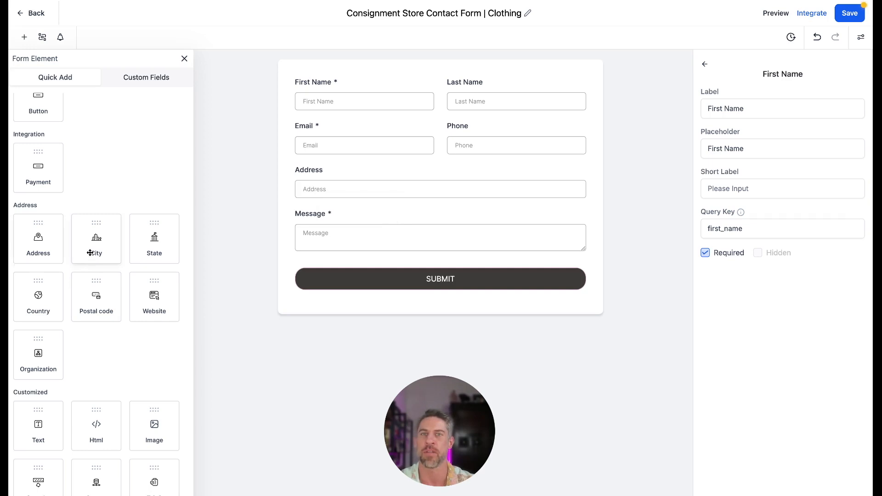
left_click_drag(88, 252, 393, 239)
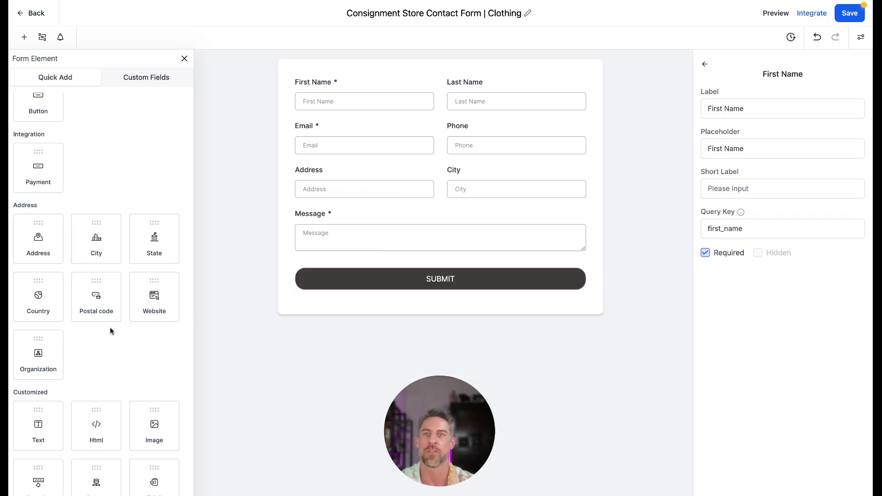
left_click_drag(142, 257, 376, 242)
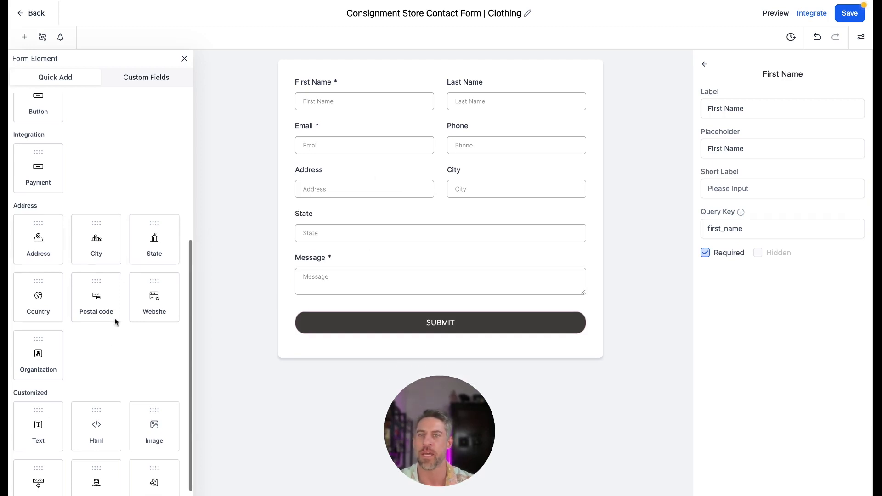
left_click_drag(115, 321, 393, 285)
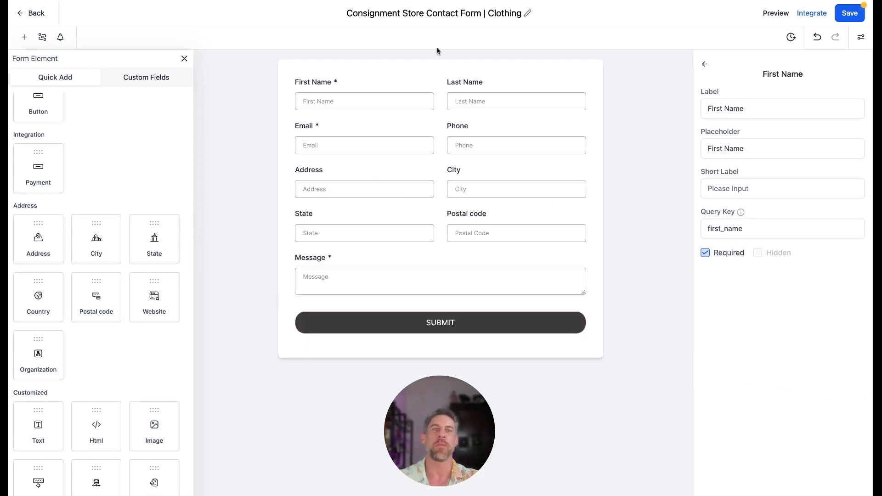
- Turn off the Inline Form layout to stack the fields in one column, and turn it back on
left_click(860, 40)
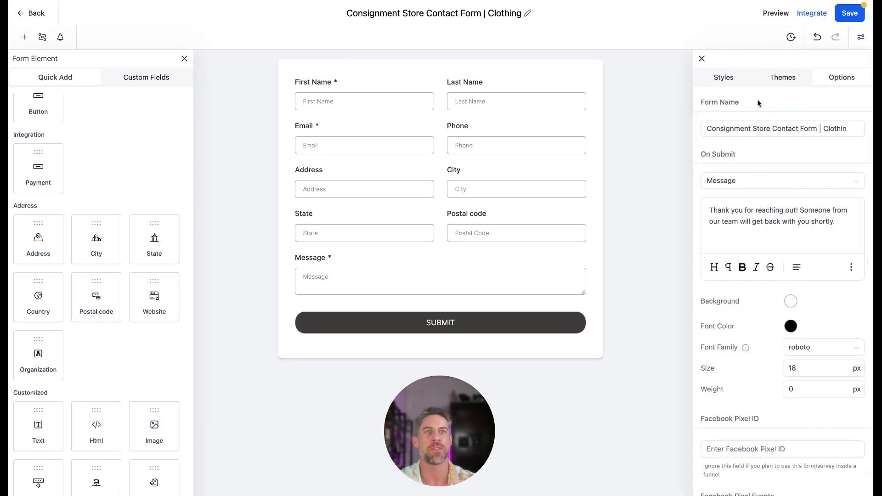
left_click(723, 79)
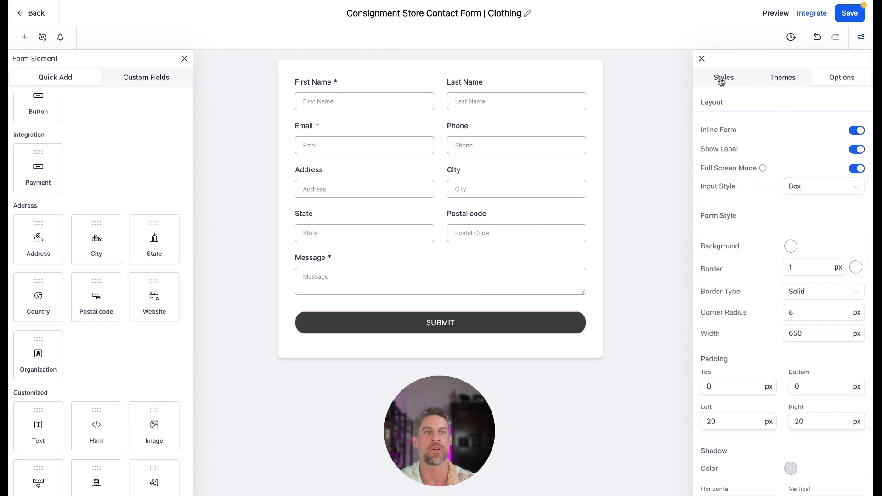
left_click(856, 131)
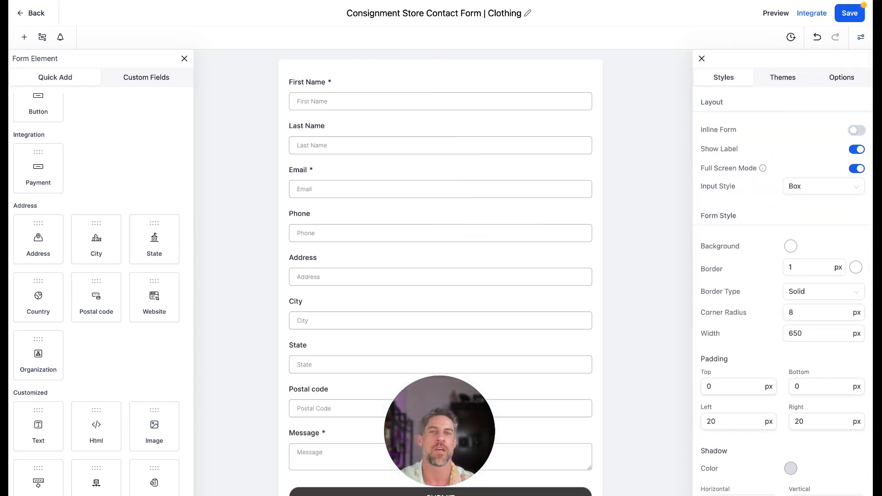
scroll(487, 189, "down", 1)
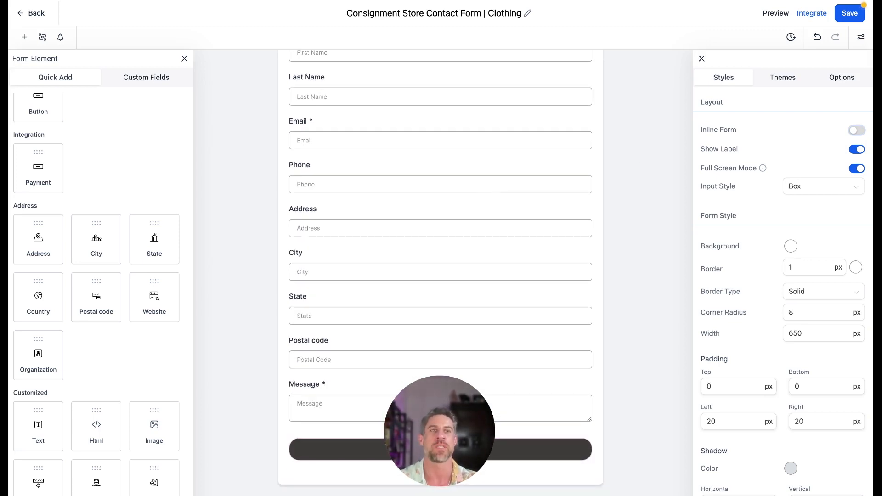
scroll(839, 166, "down", 1)
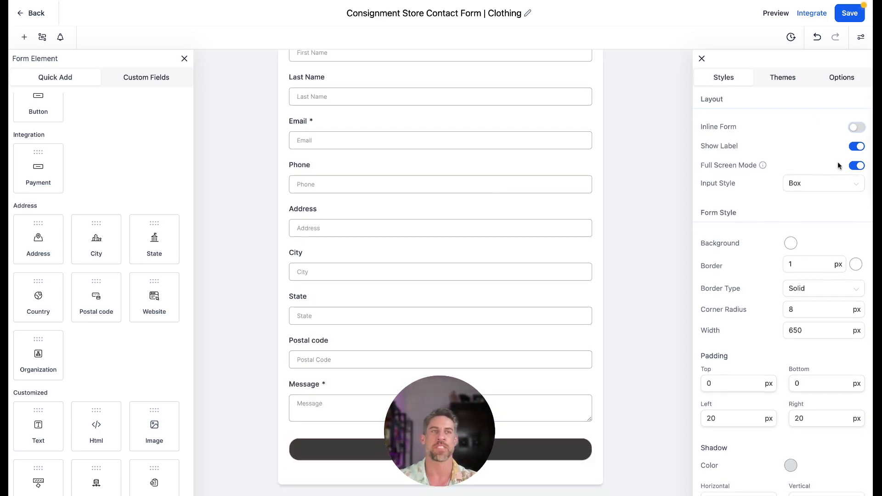
left_click(862, 132)
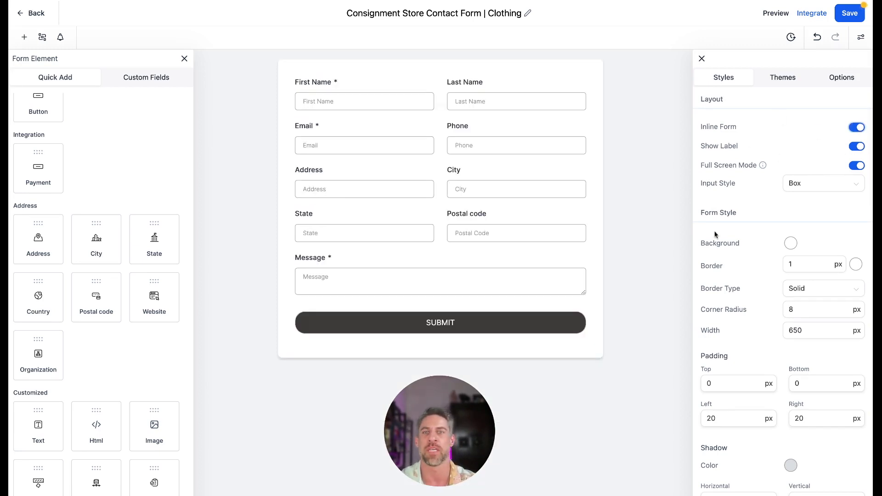
- Show the Address field's settings, closing the form element list and the form style settings
left_click(368, 176)
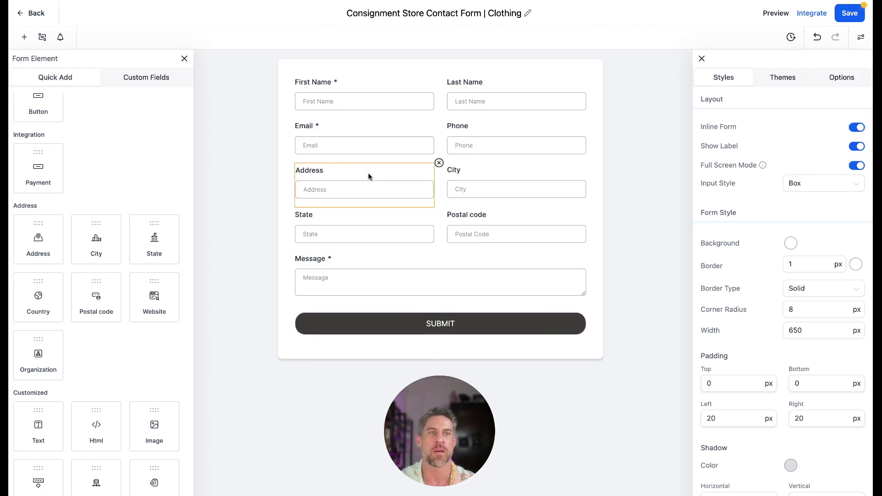
left_click(185, 59)
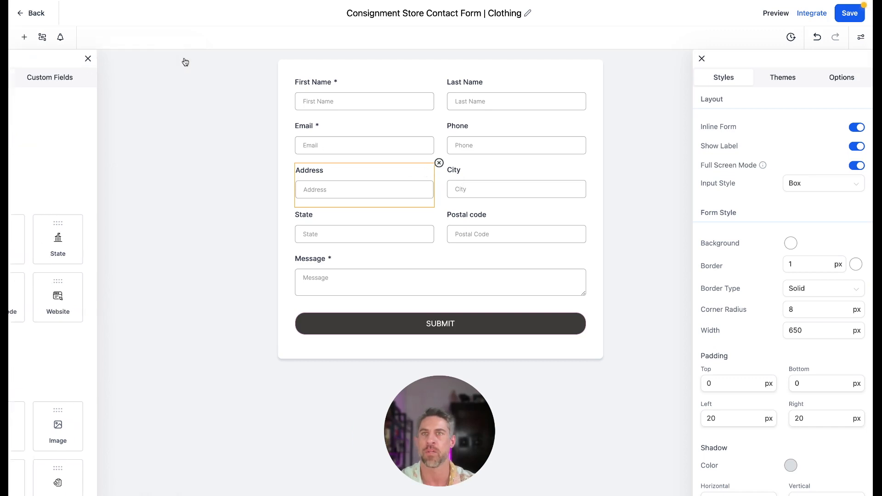
left_click(701, 59)
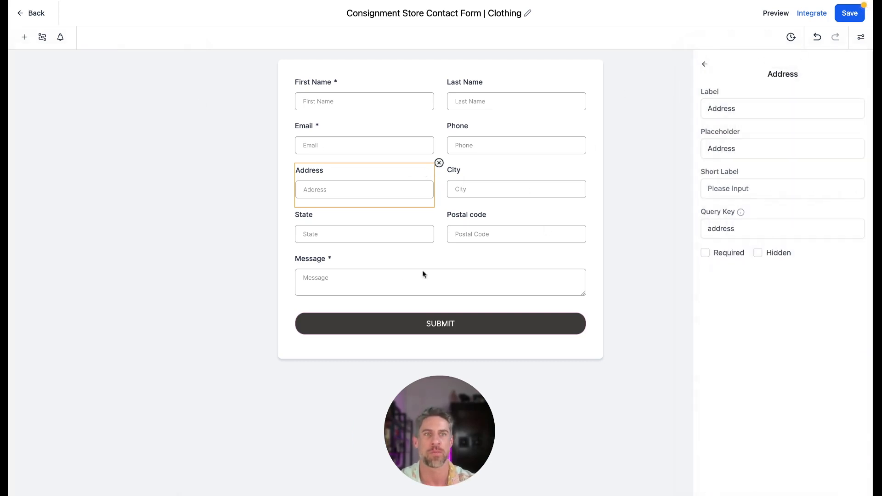
- Make the Address, City, State and Postal code fields required
left_click(706, 255)
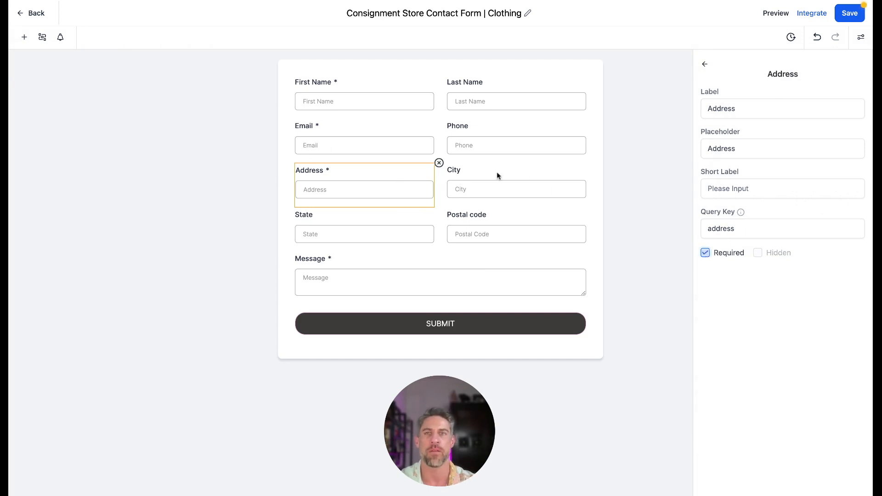
left_click(497, 173)
left_click(706, 255)
left_click(404, 217)
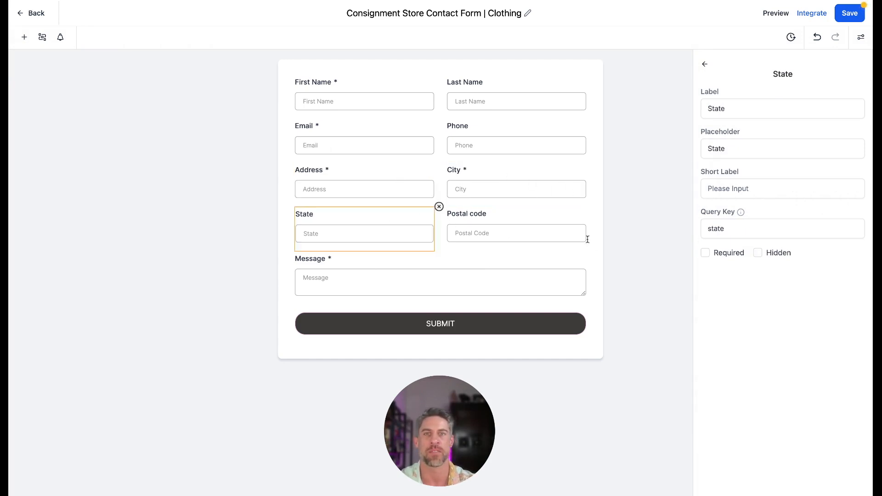
left_click(706, 254)
left_click(546, 226)
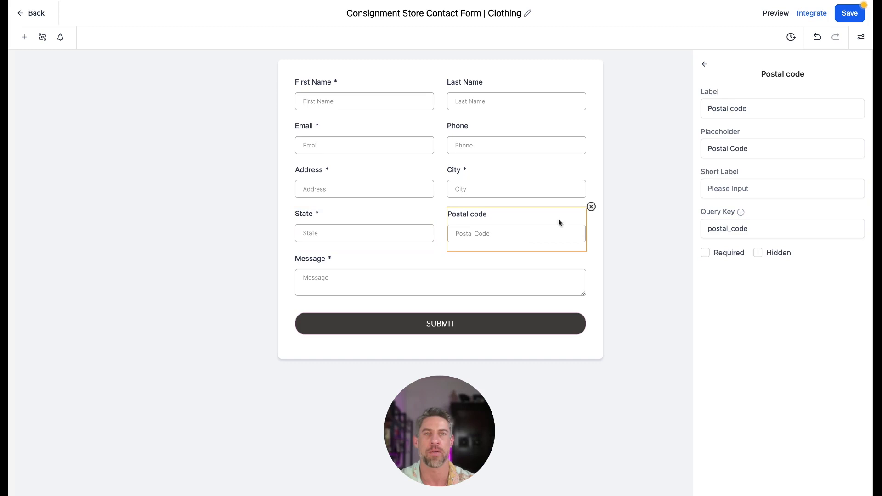
left_click(706, 254)
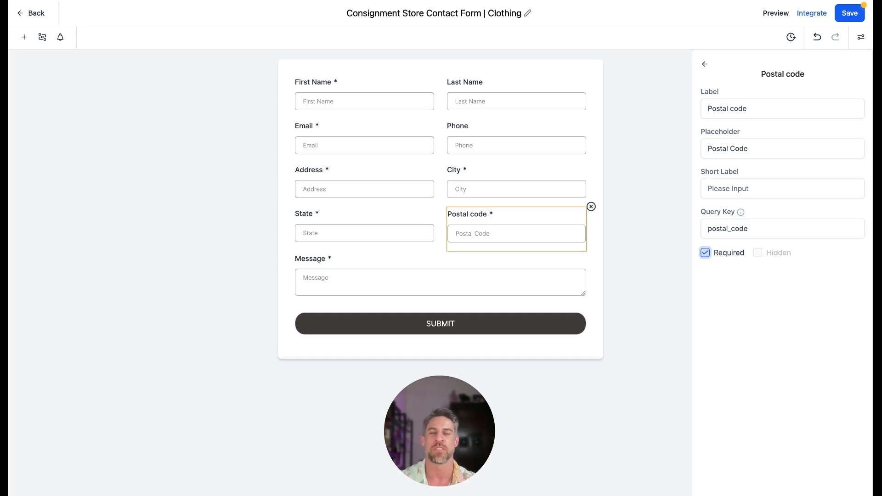
- Remove the Postal code, State, City and Address fields from the form
left_click(592, 207)
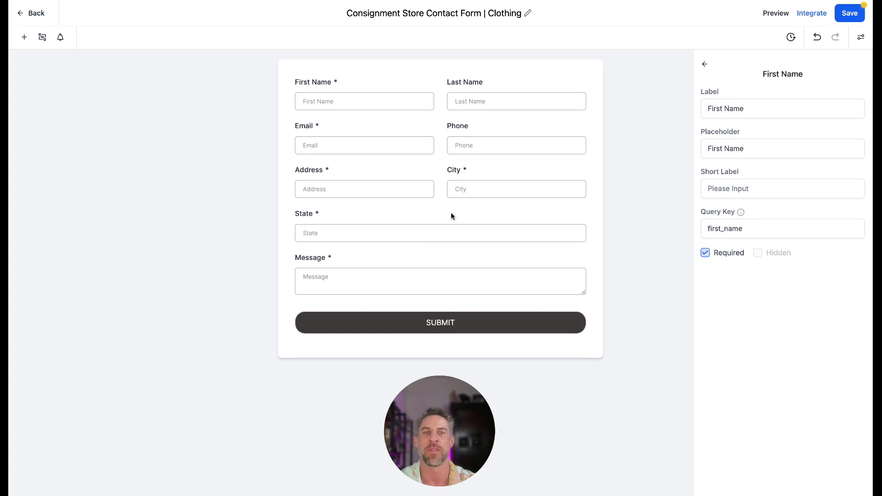
left_click(504, 220)
left_click(591, 207)
left_click(529, 175)
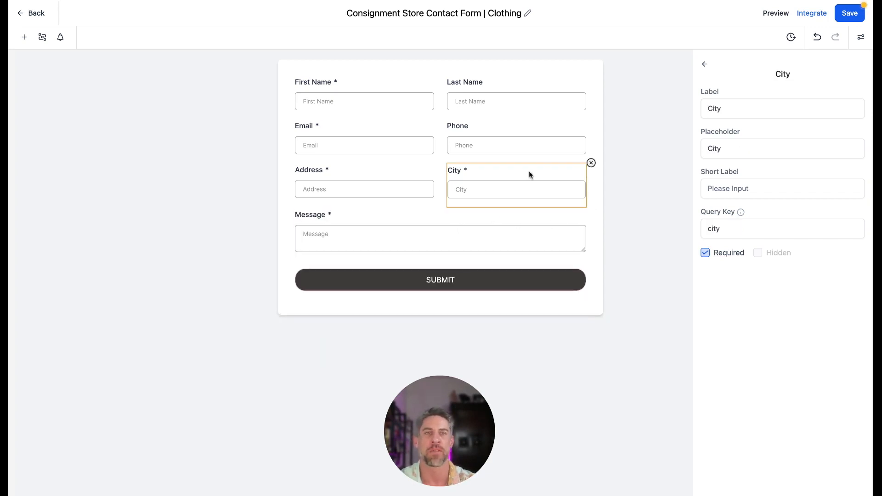
left_click(592, 163)
left_click(362, 177)
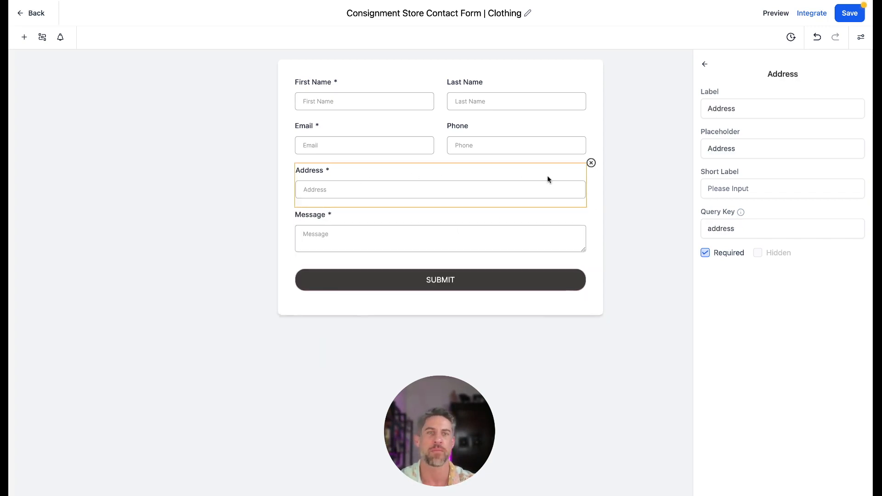
left_click(592, 164)
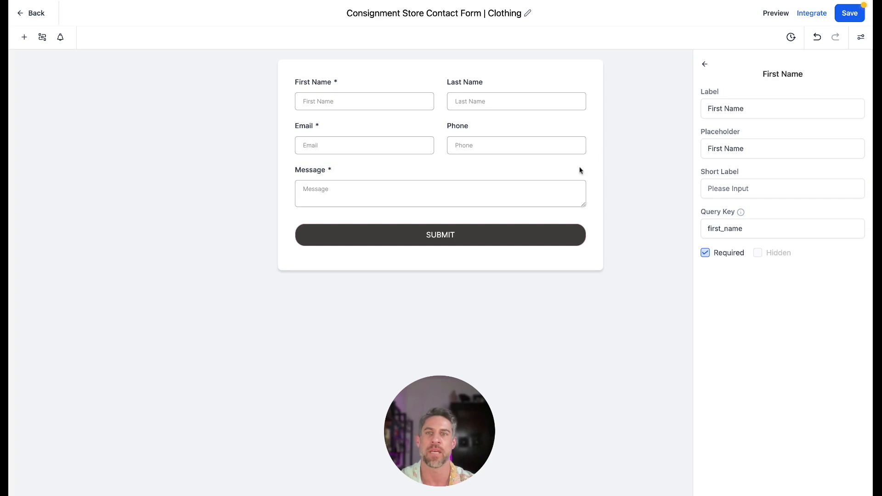
- Look through the quick-add form elements from personal info to customized elements, and show the contact custom fields
left_click(24, 36)
scroll(120, 188, "down", 1)
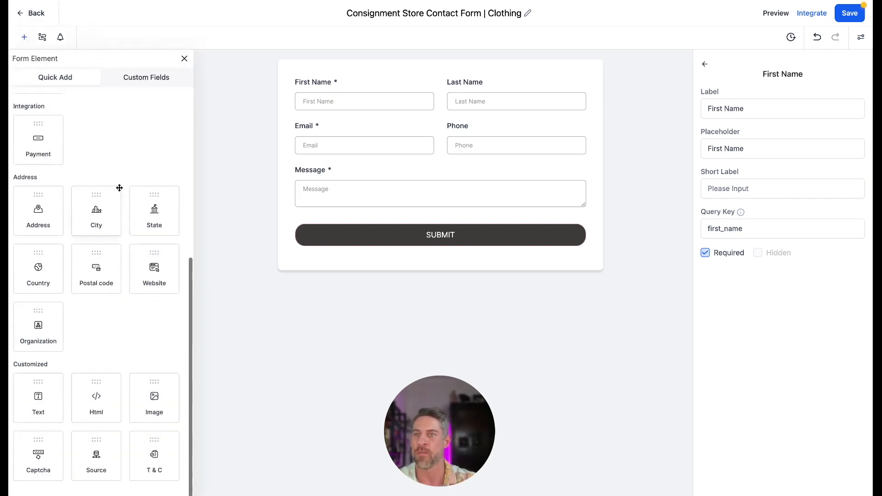
scroll(119, 187, "up", 5)
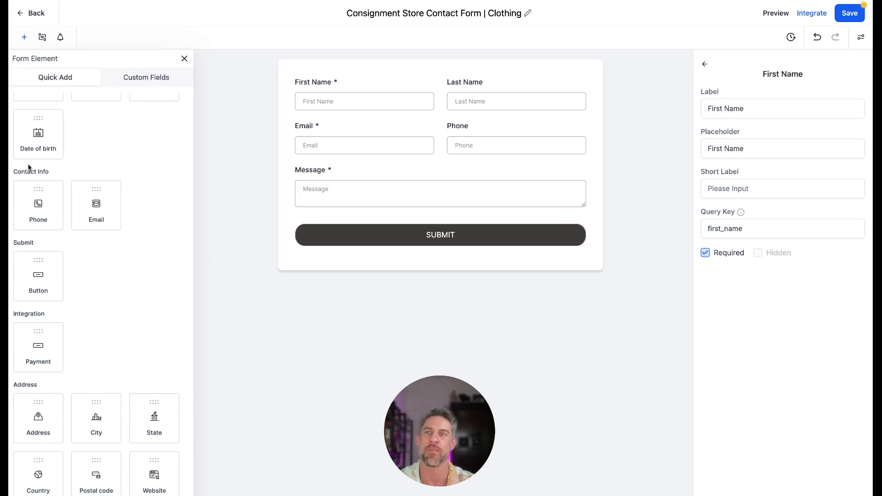
scroll(46, 174, "up", 2)
scroll(78, 286, "down", 5)
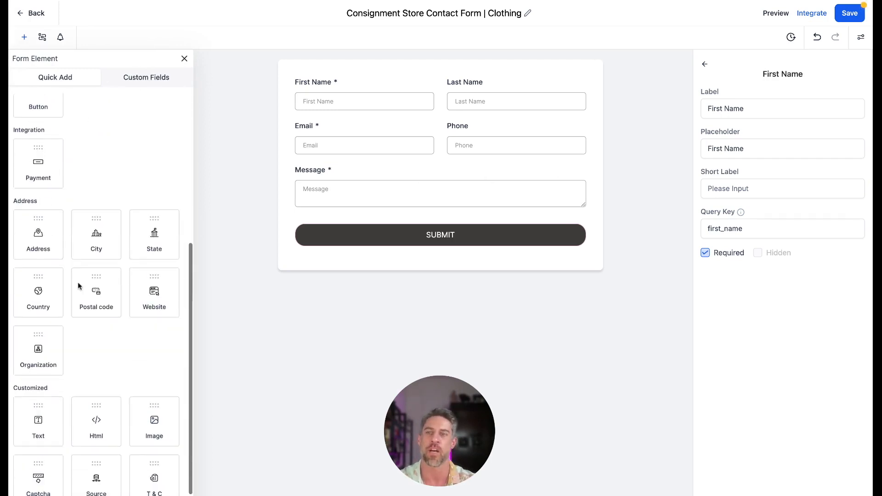
scroll(80, 267, "up", 6)
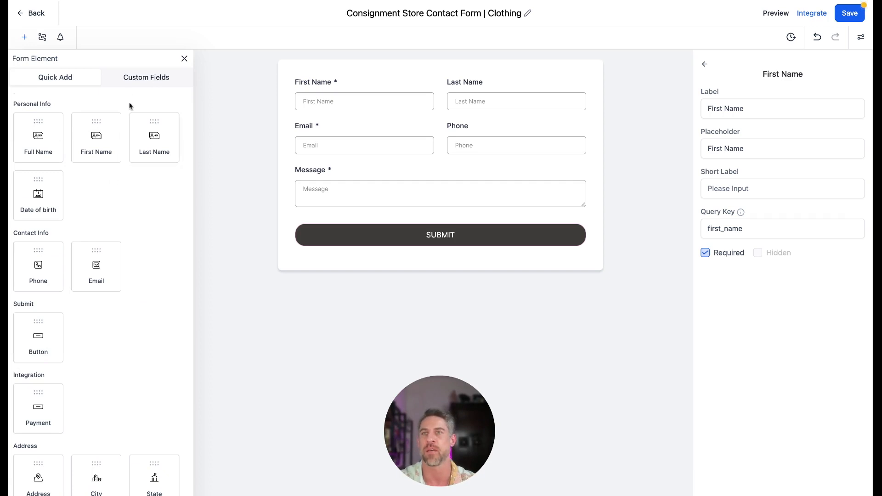
left_click(132, 78)
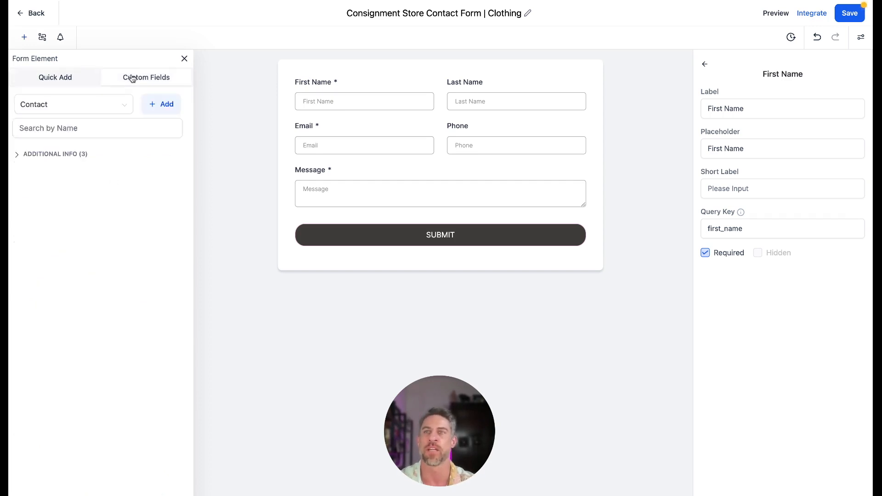
- Create a single-line contact custom field named "Single Line Item Name" in the Additional Info group
left_click(157, 111)
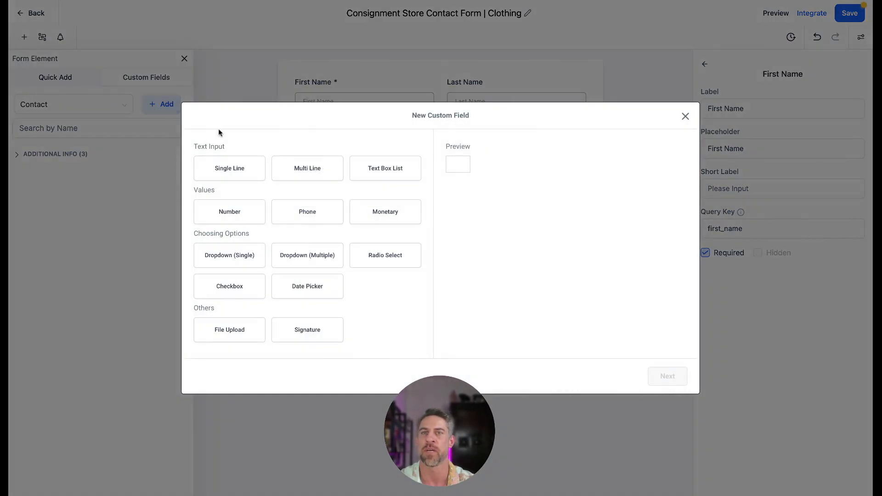
left_click(329, 246)
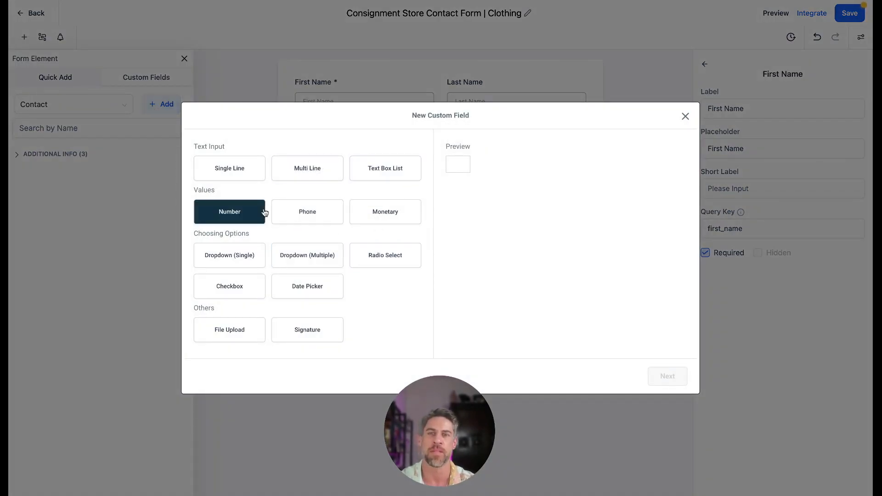
left_click(232, 168)
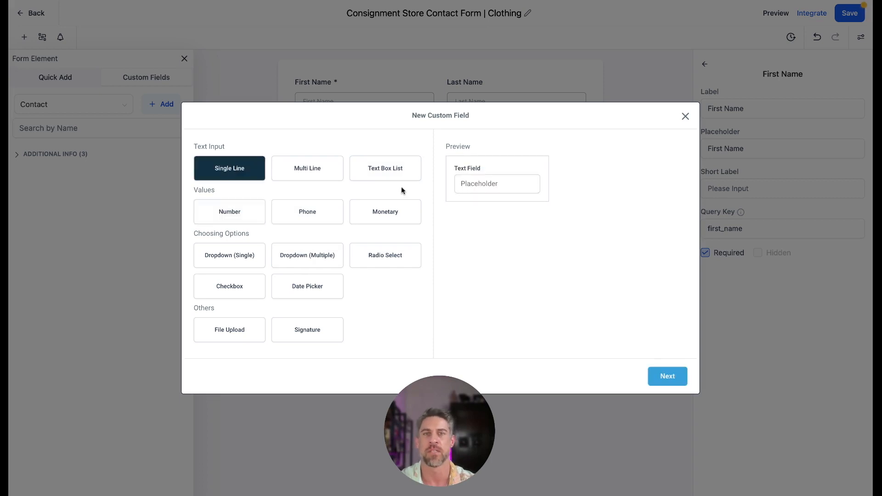
left_click(667, 376)
left_click(225, 222)
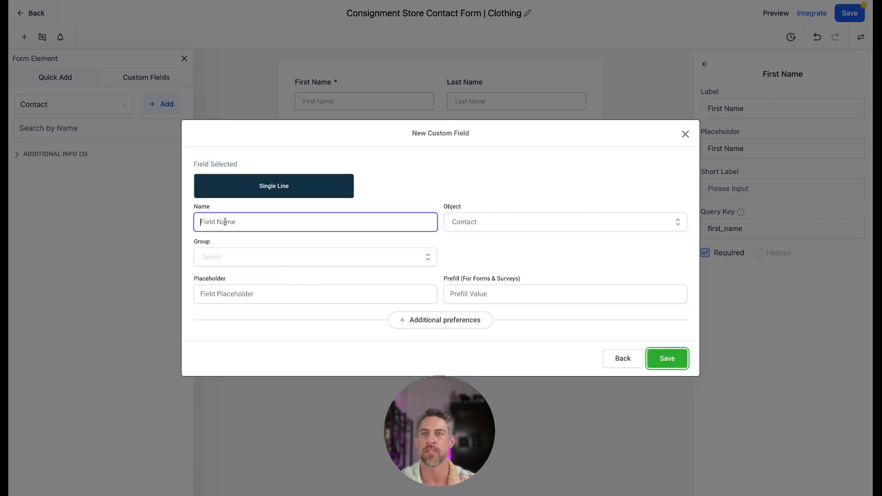
type("ingl")
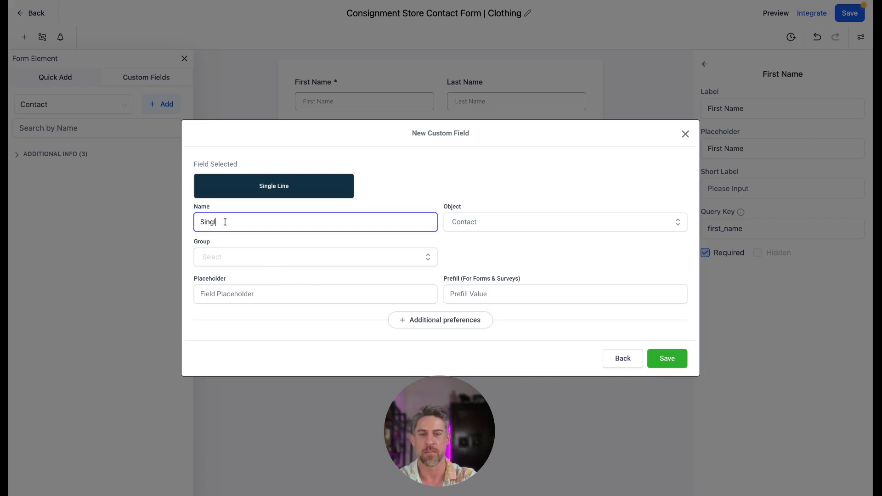
type("e Line Item Name")
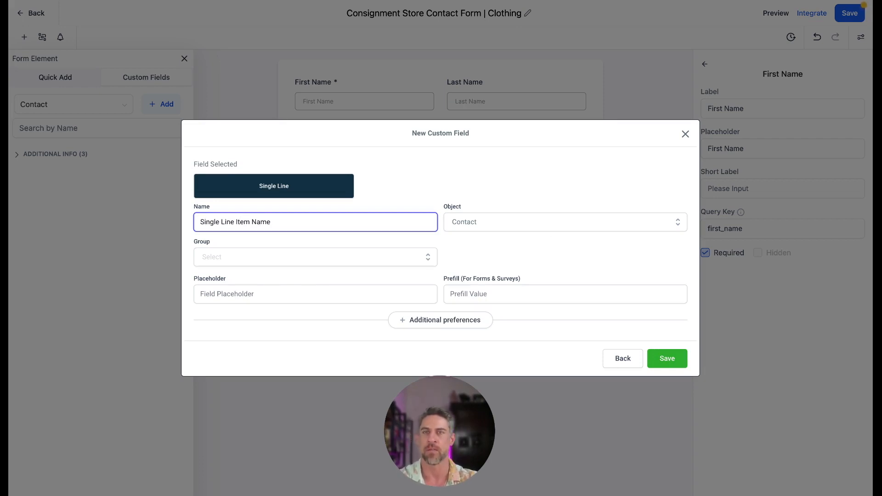
left_click(295, 260)
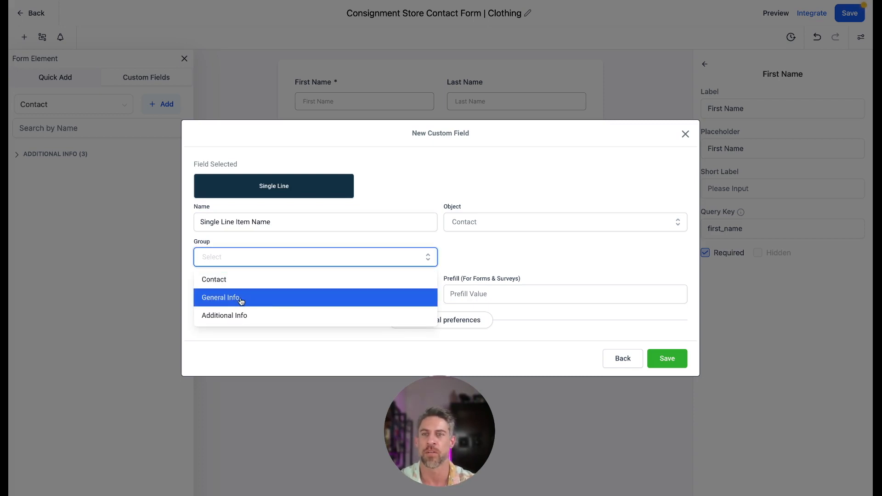
left_click(241, 319)
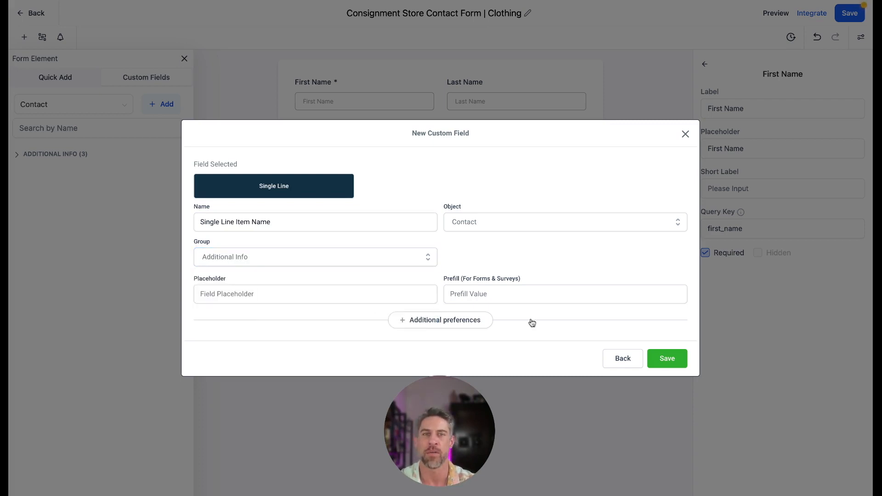
left_click(660, 358)
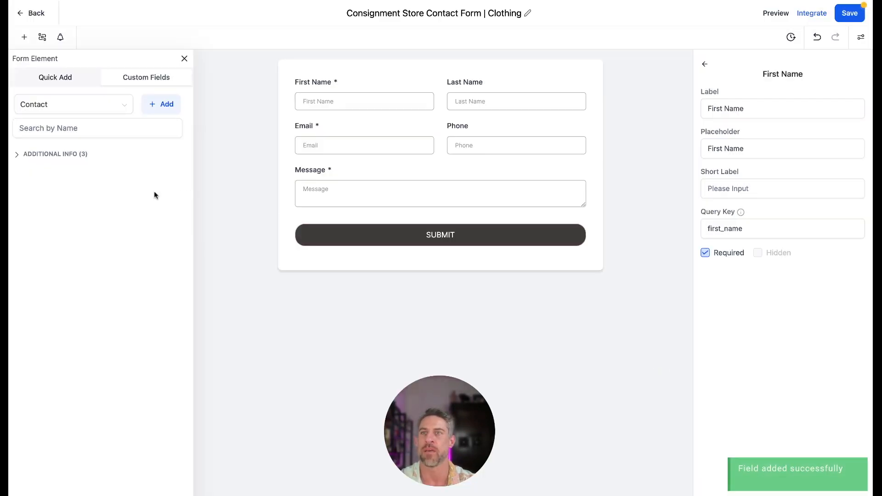
- Add the Single Line Item Name custom field between the Message field and the Submit button, and remove it again
left_click(18, 155)
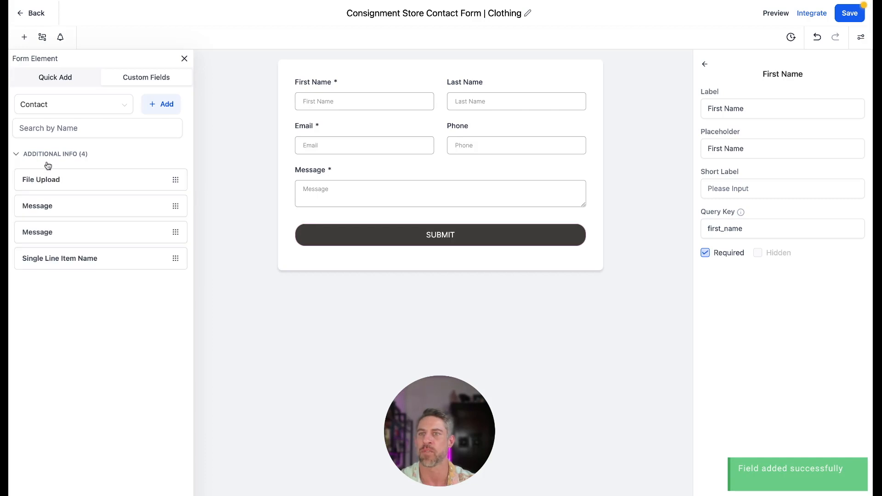
left_click(95, 259)
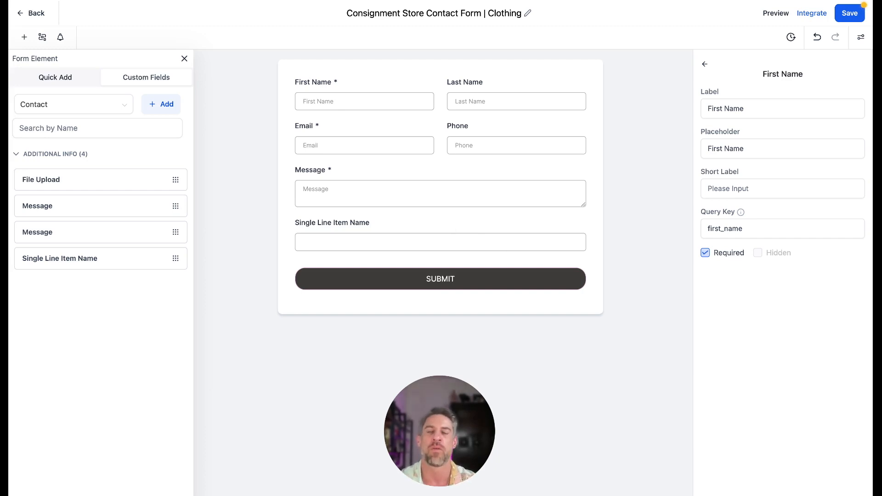
left_click(583, 228)
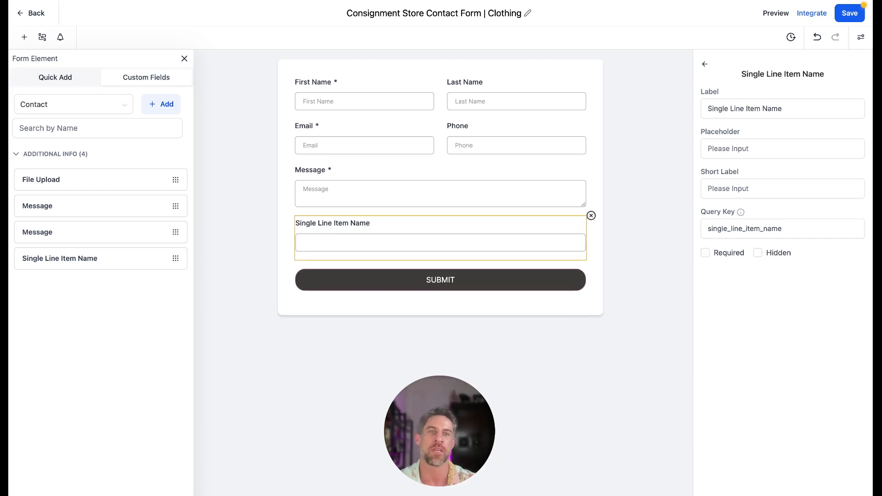
left_click(592, 217)
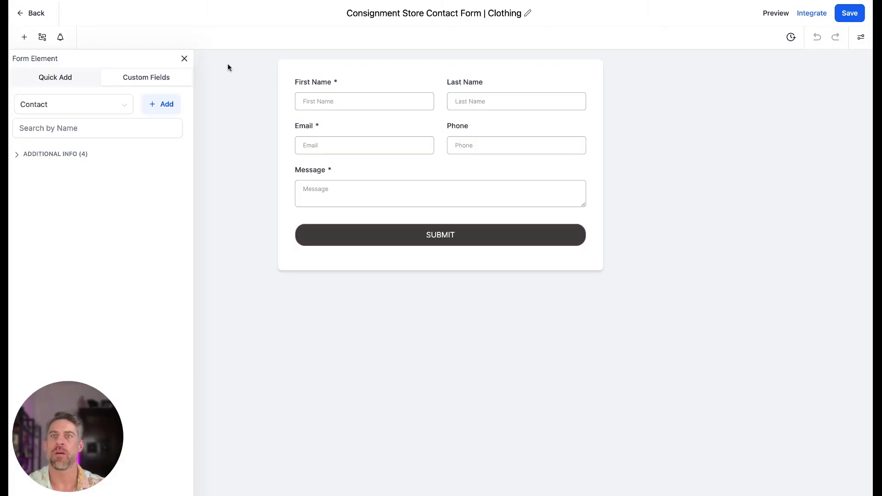
- Close the form element list, leave the clothing contact form and open the Join VIP List Form for editing
left_click(184, 59)
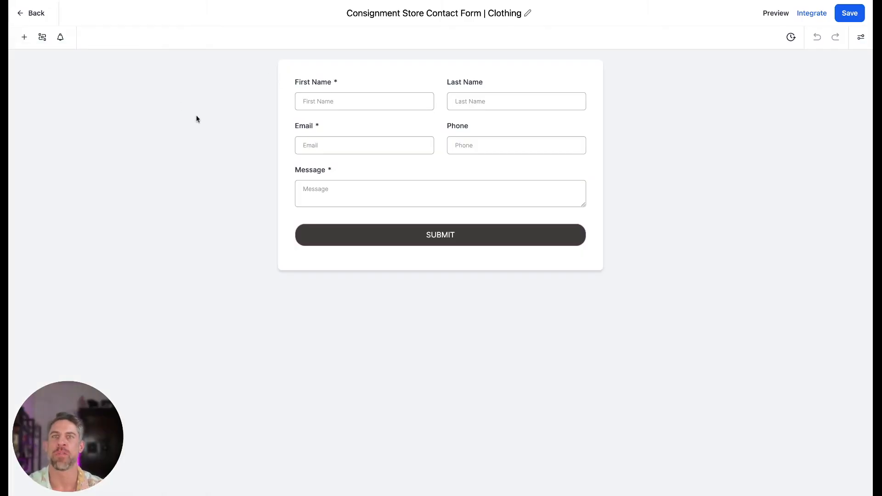
left_click(36, 14)
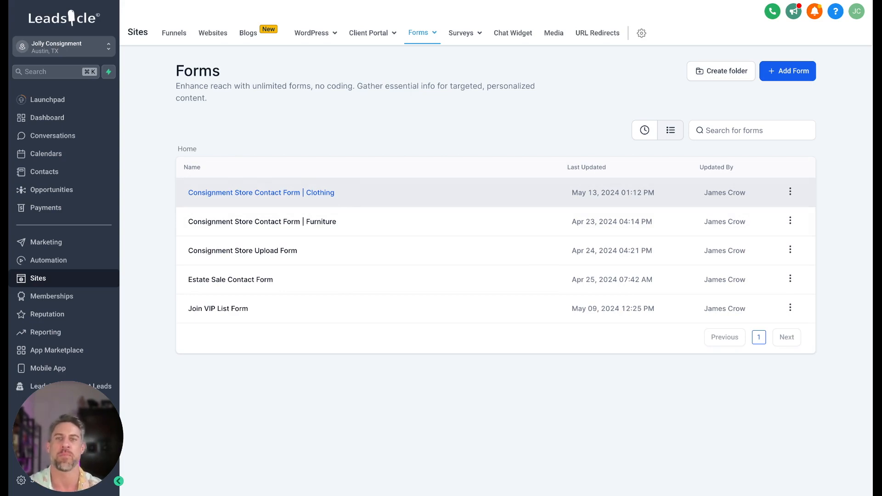
left_click(213, 314)
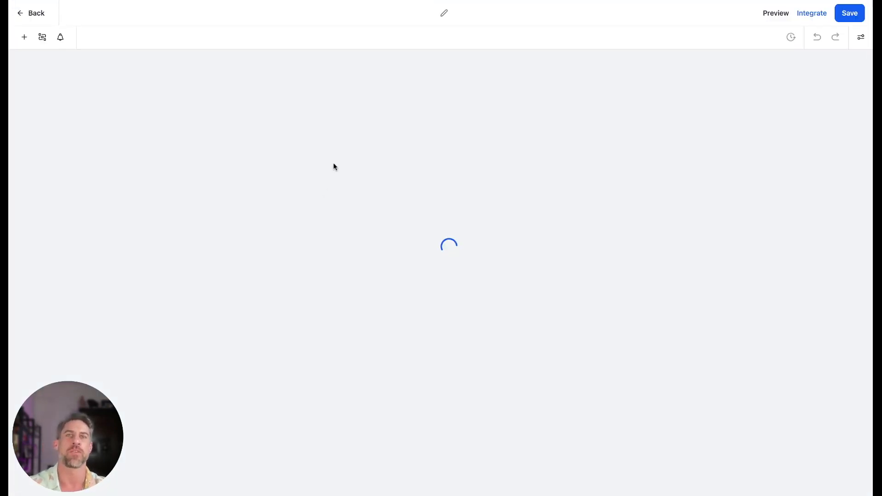
- Examine the form name and the on-submit thank-you message in the Join VIP List Form's options
left_click(857, 41)
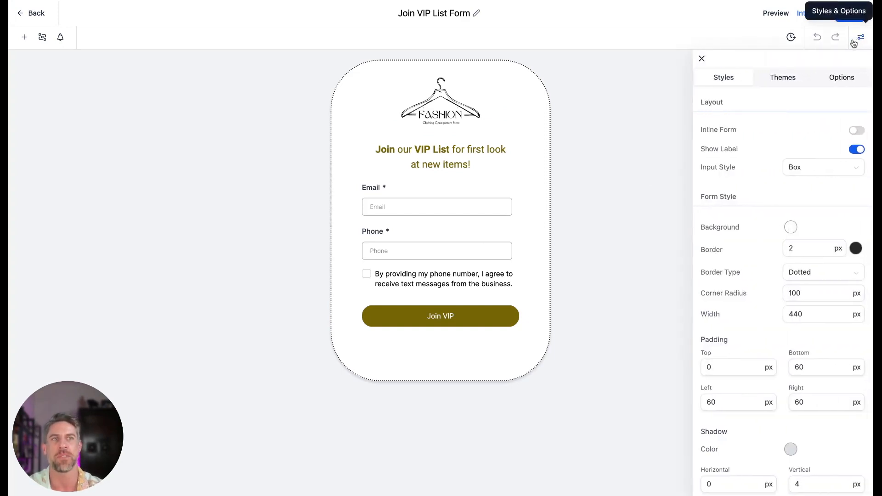
left_click(845, 82)
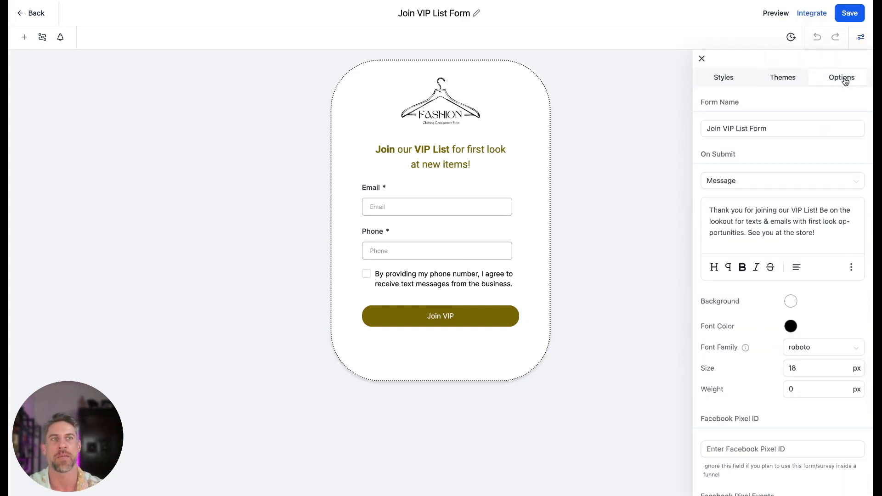
left_click_drag(767, 129, 699, 129)
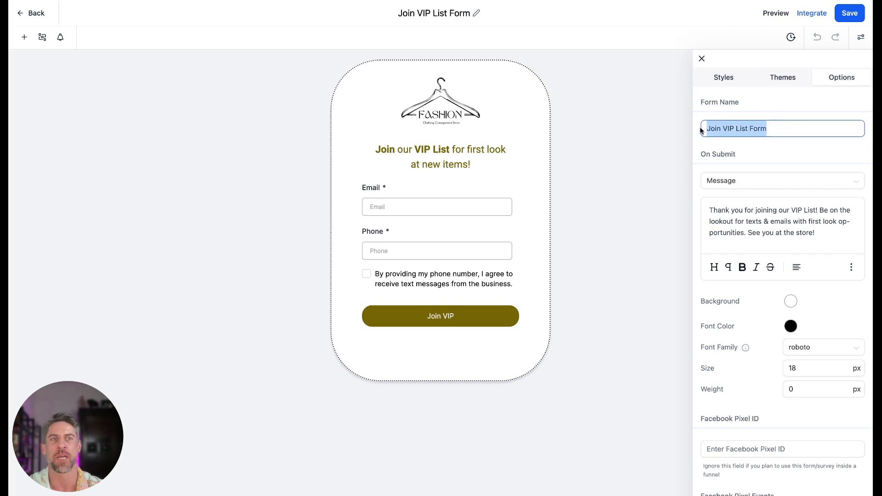
left_click_drag(791, 128, 723, 128)
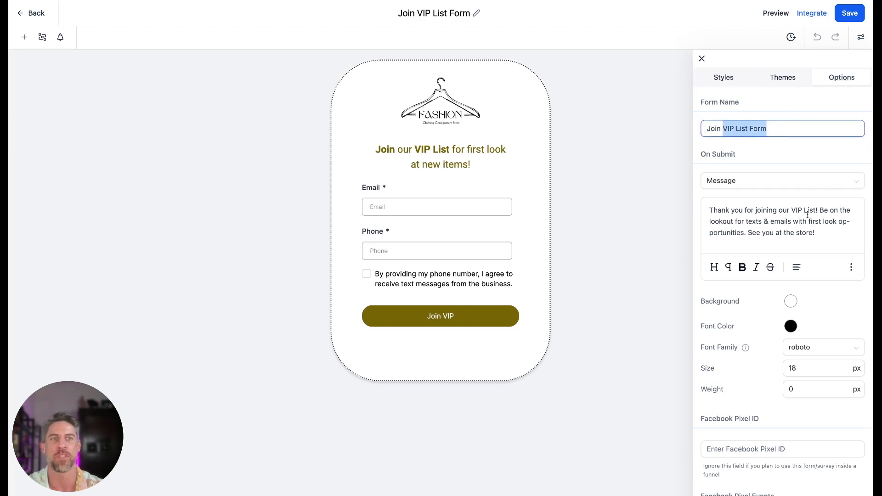
left_click(780, 221)
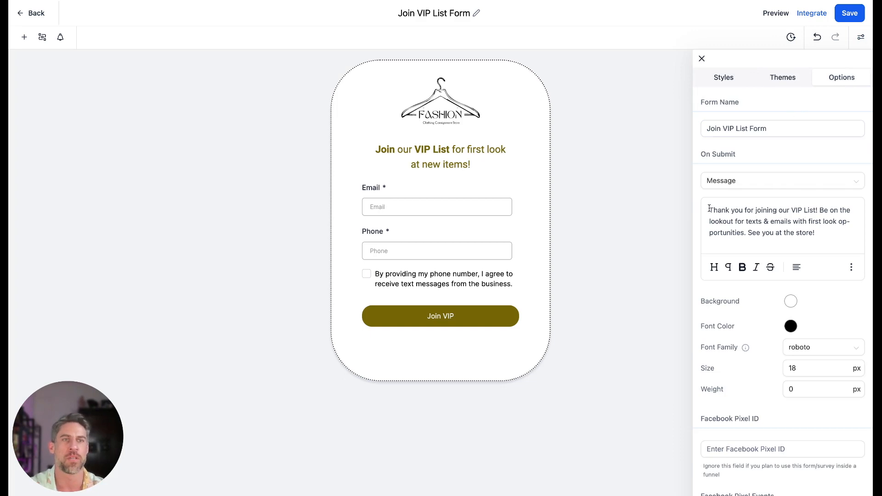
left_click_drag(709, 209, 832, 234)
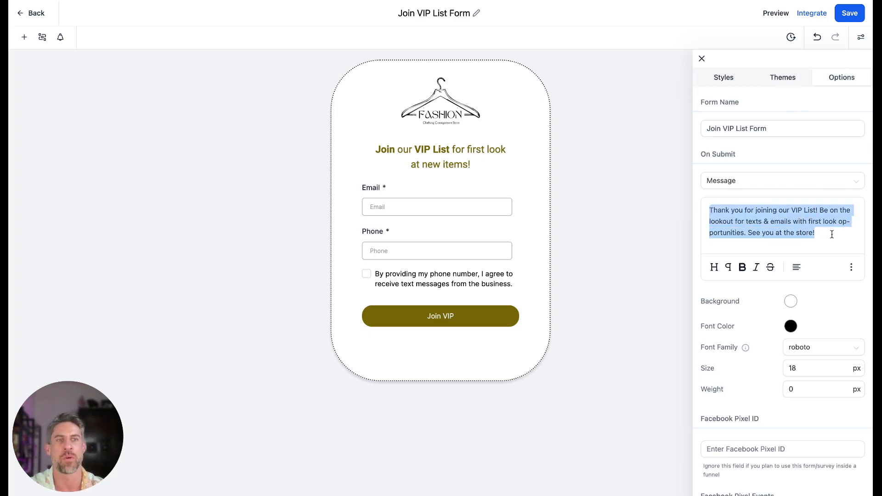
- Examine the wording of the on-submit thank-you message in the form options
left_click(832, 234)
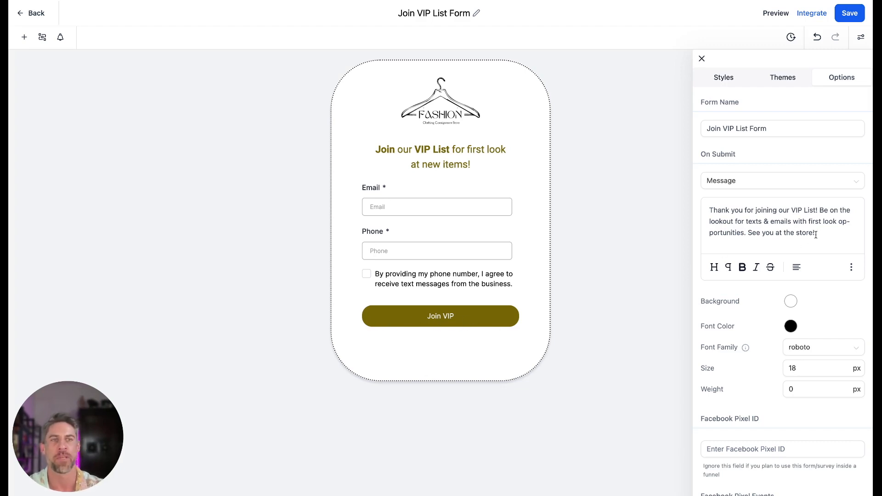
left_click_drag(820, 235, 710, 209)
left_click(739, 218)
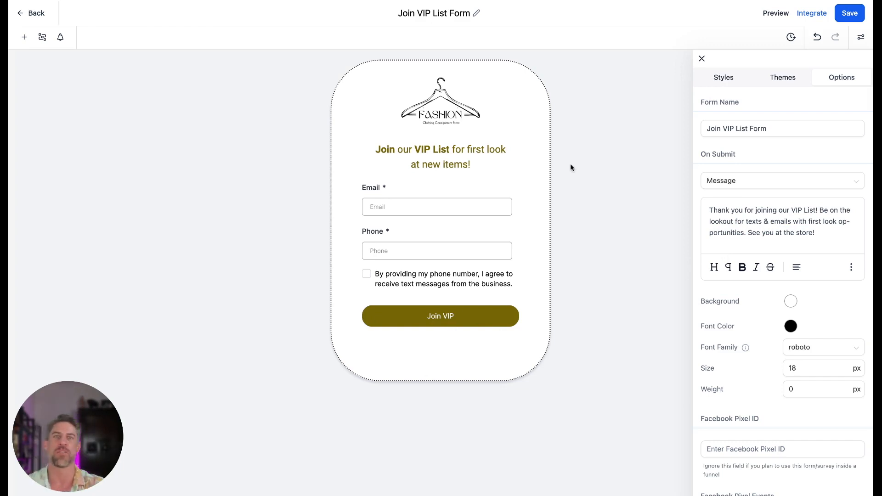
- Add an Image element between the existing logo and the "Join our VIP List" heading
left_click(439, 115)
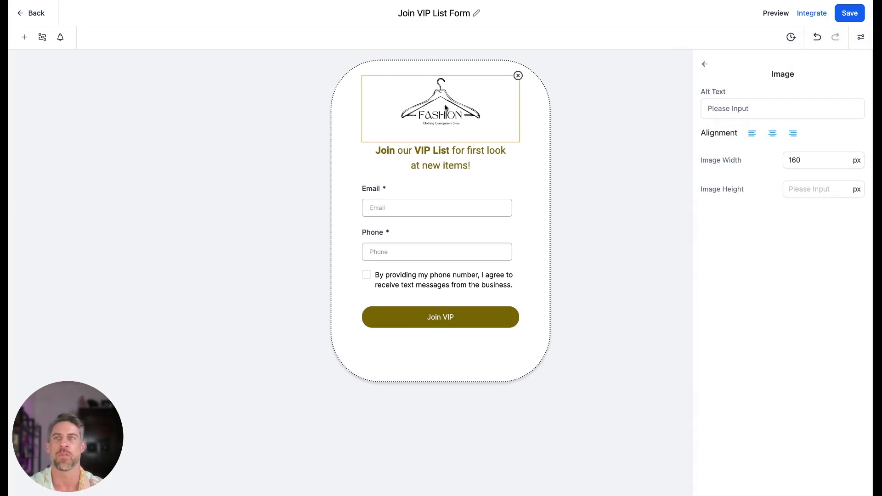
left_click(25, 39)
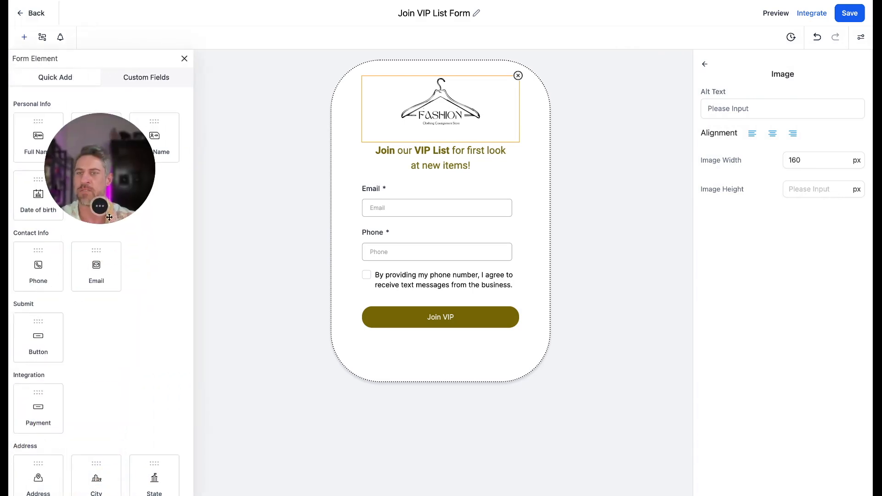
scroll(118, 341, "down", 3)
scroll(121, 338, "down", 3)
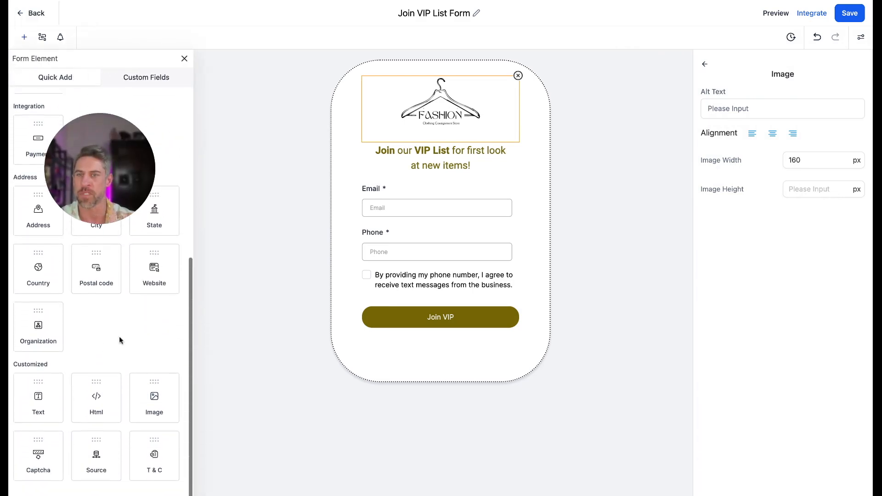
left_click(152, 401)
left_click_drag(152, 401, 396, 175)
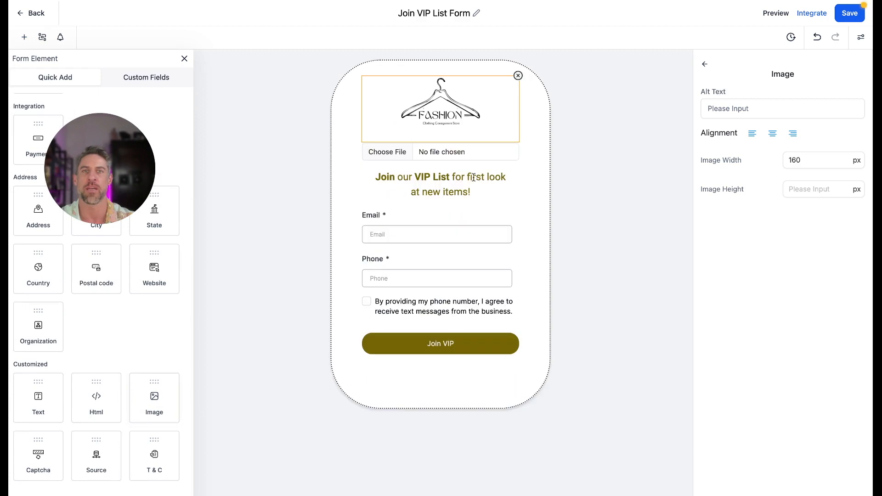
- Remove the existing logo and upload the Fashion Clothing Consignment Store logo into the empty image element
left_click(519, 79)
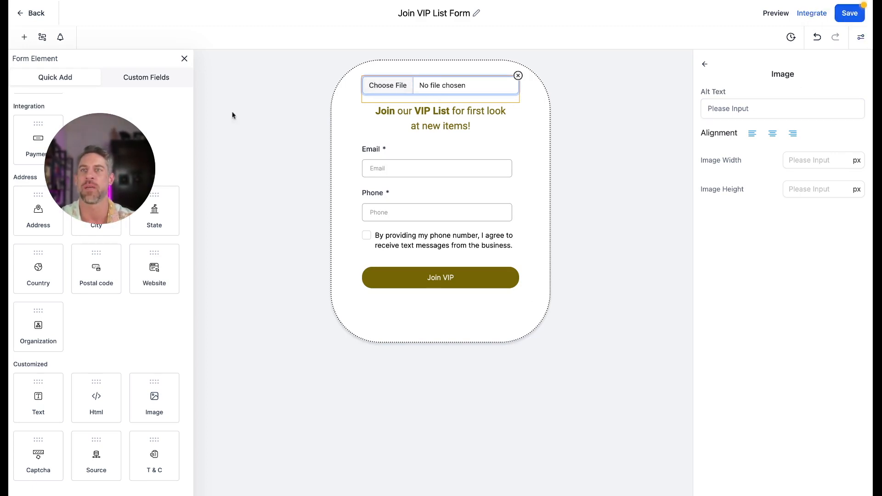
left_click_drag(121, 163, 115, 408)
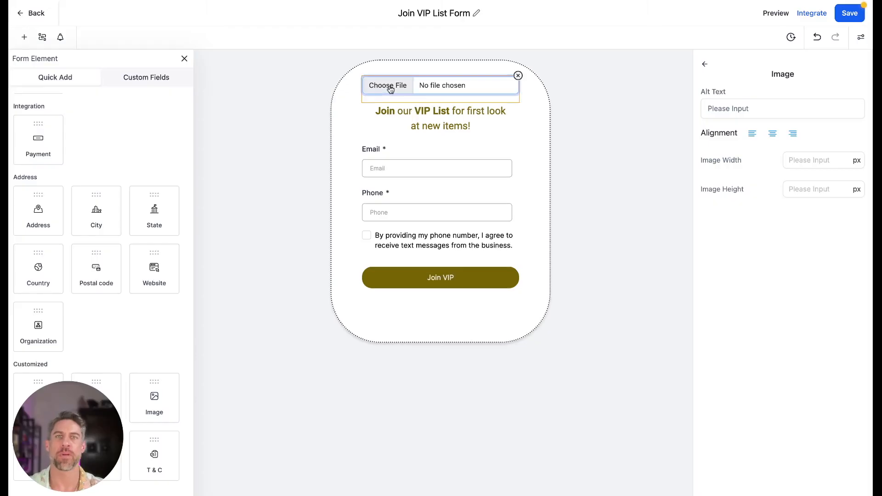
left_click(390, 86)
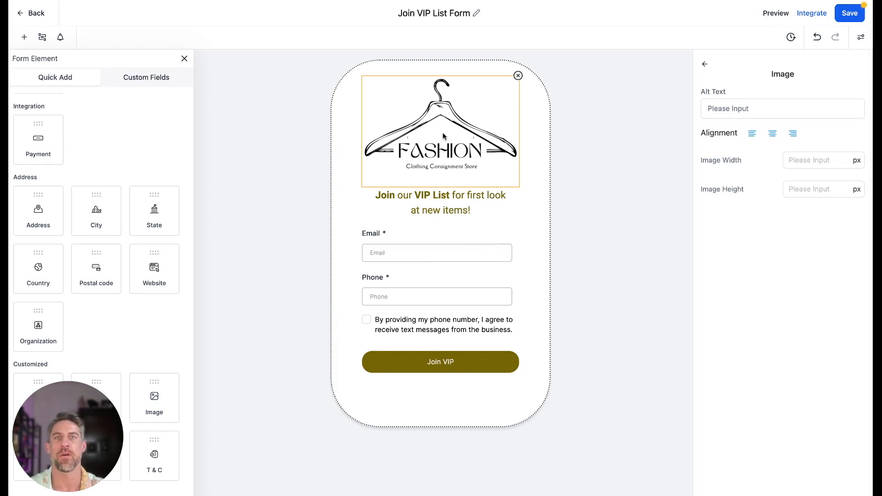
- Try logo image widths of 120 px and 180 px, and clear the width again
left_click(806, 160)
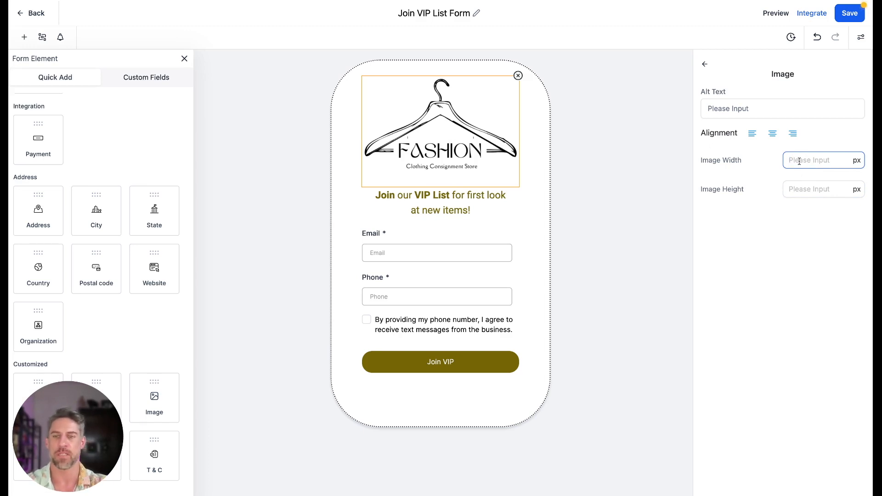
type("120")
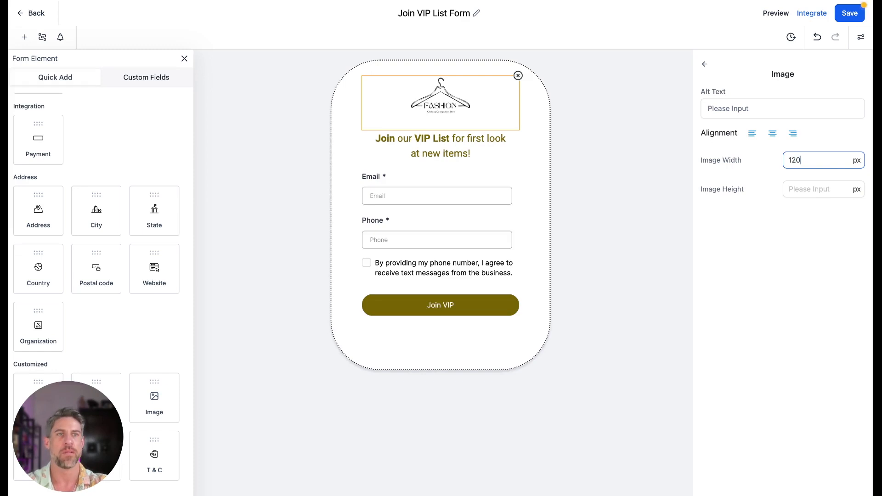
key("BackSpace")
key("BackSpace")
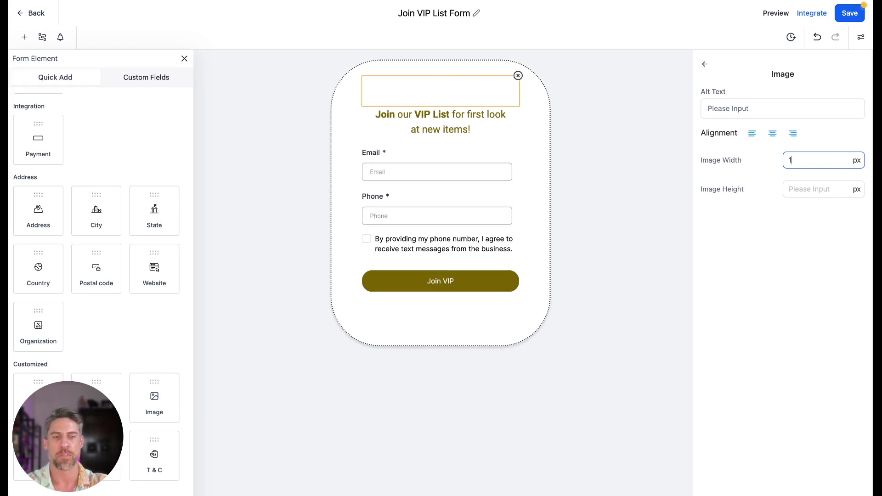
type("80")
key("BackSpace")
key("BackSpace")
key("BackSpace")
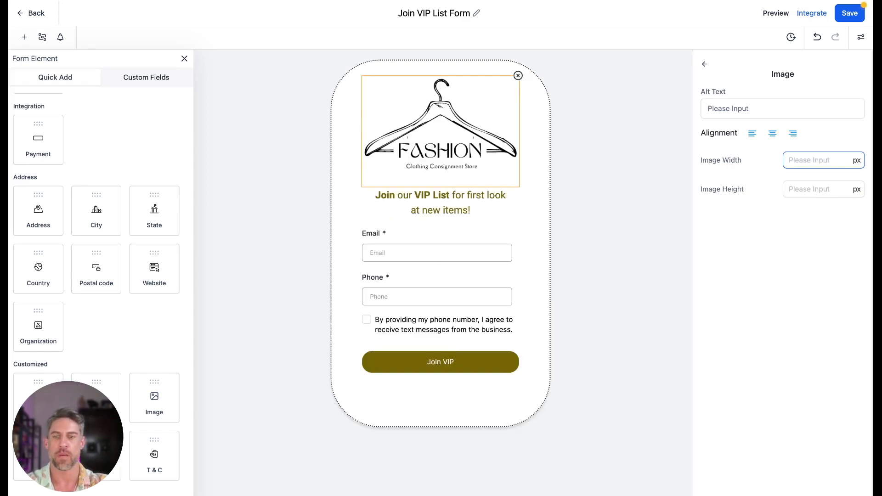
- Set the logo's image width to 220 px and leave the image settings
type("200")
key("BackSpace")
key("BackSpace")
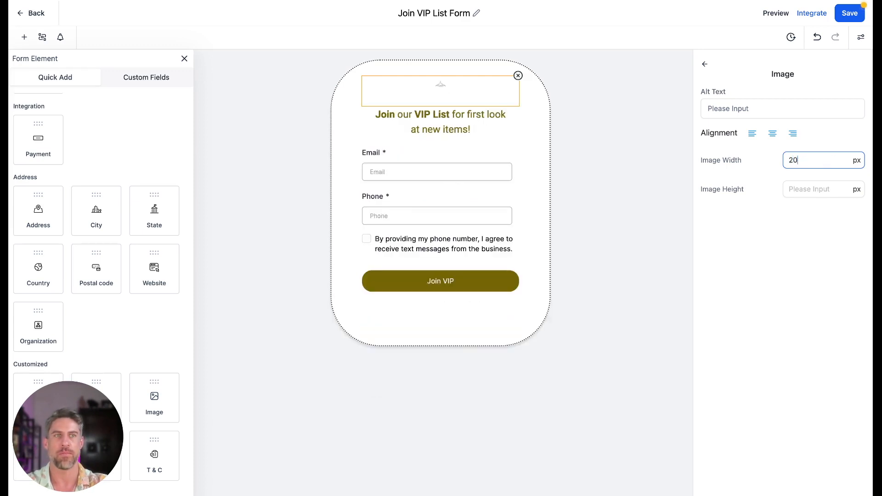
type("20")
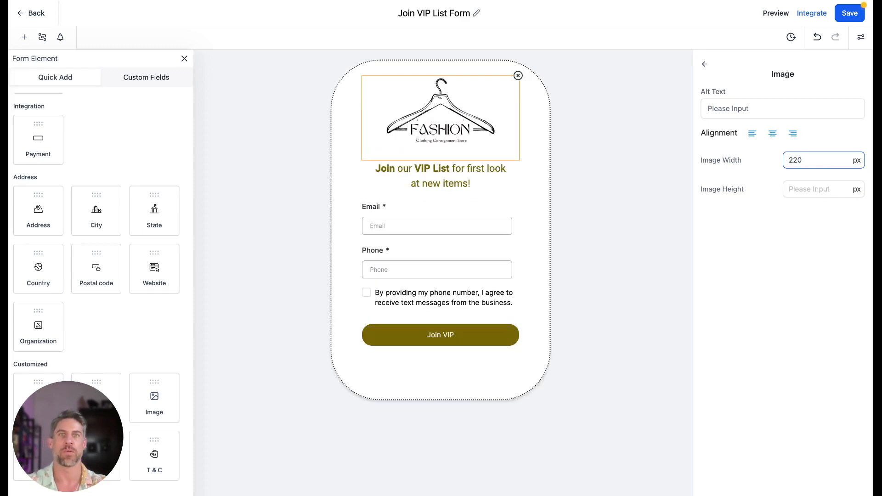
left_click(632, 238)
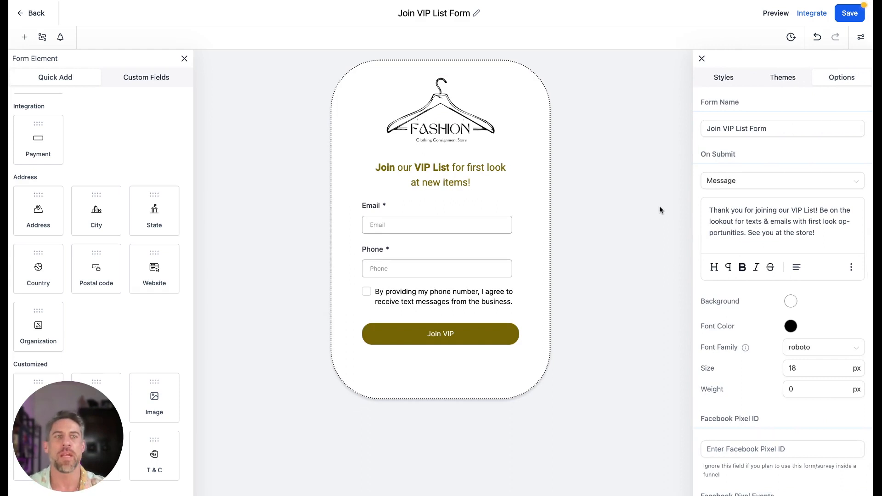
- Toggle the bold formatting of the word "Join" in the VIP list heading off and on again
left_click(474, 180)
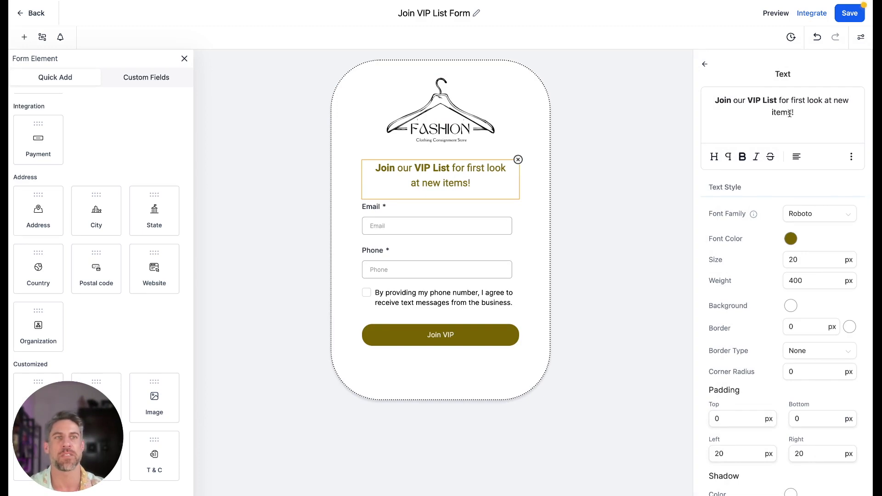
left_click_drag(800, 111, 718, 97)
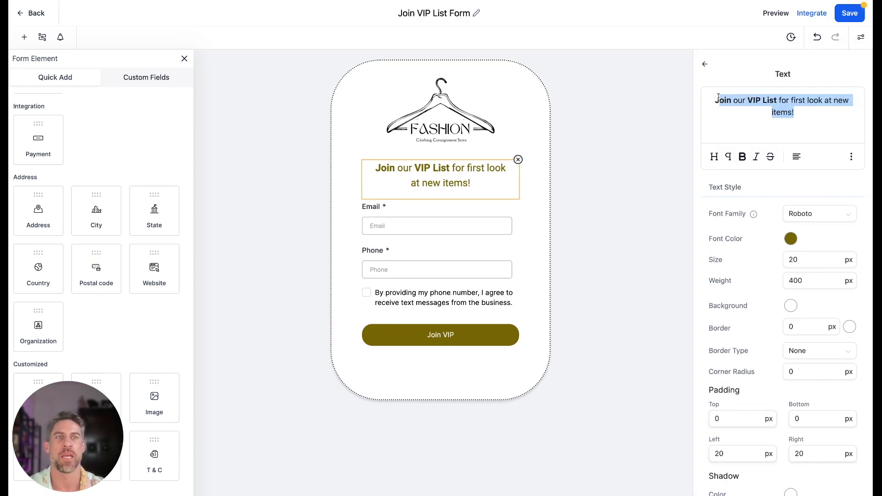
left_click(717, 98)
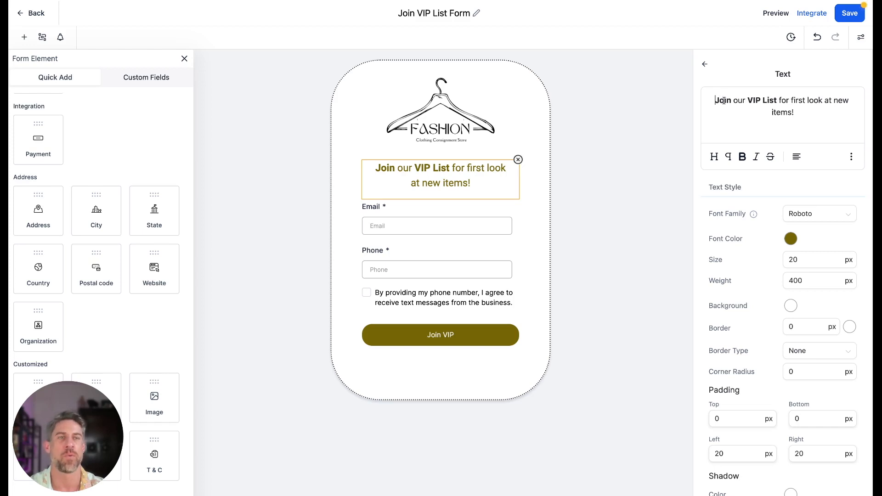
double_click(723, 100)
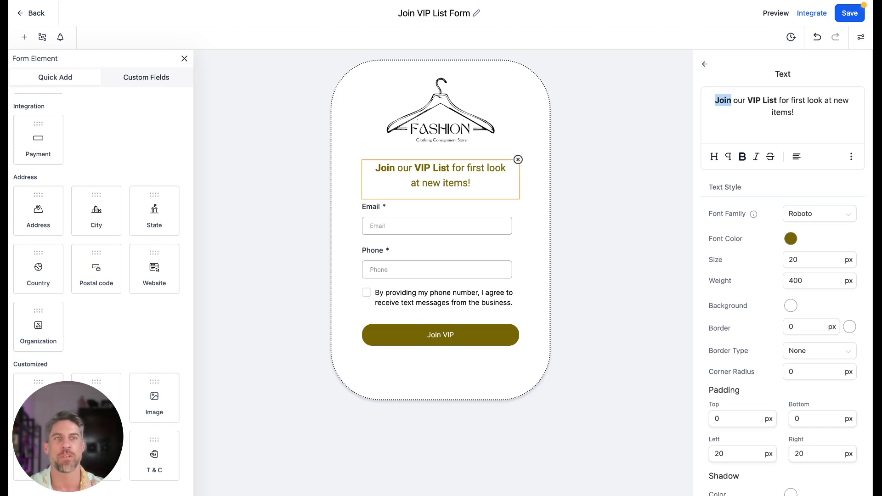
left_click(743, 157)
left_click(744, 157)
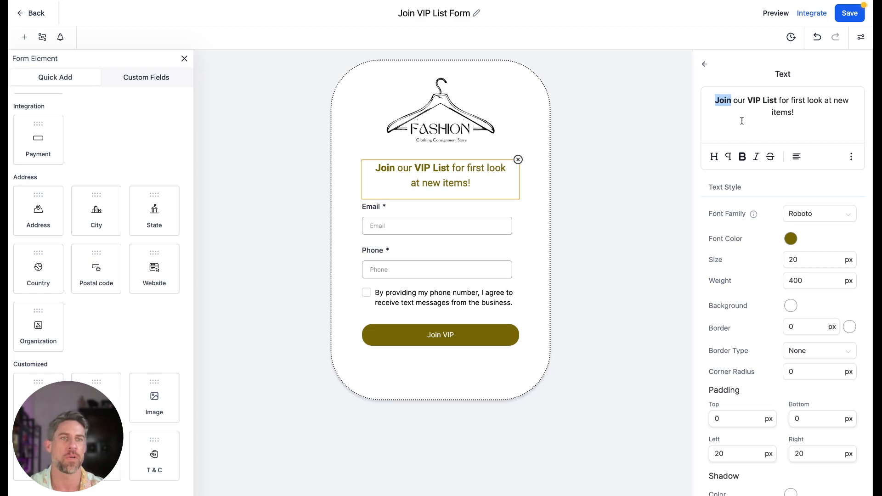
- Examine the font colour picker and the available font families for the VIP list heading
left_click(791, 238)
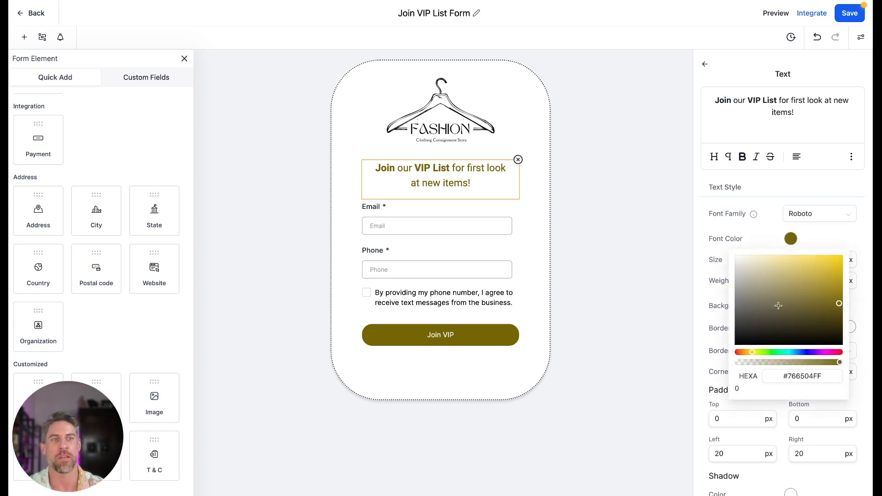
left_click(704, 204)
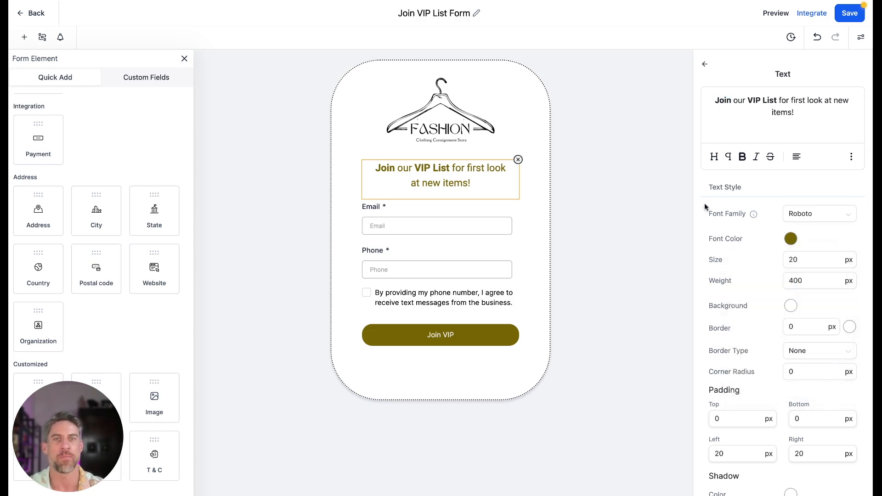
scroll(760, 237, "down", 1)
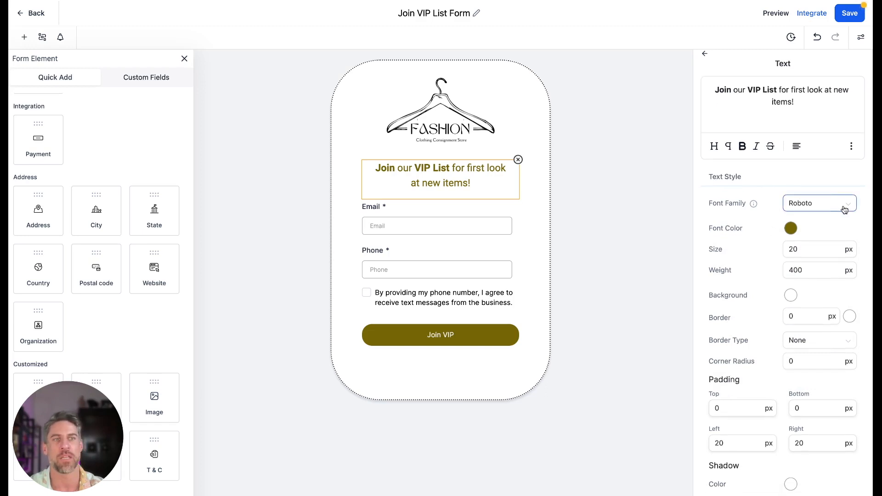
left_click(844, 206)
scroll(806, 268, "down", 2)
scroll(809, 265, "down", 5)
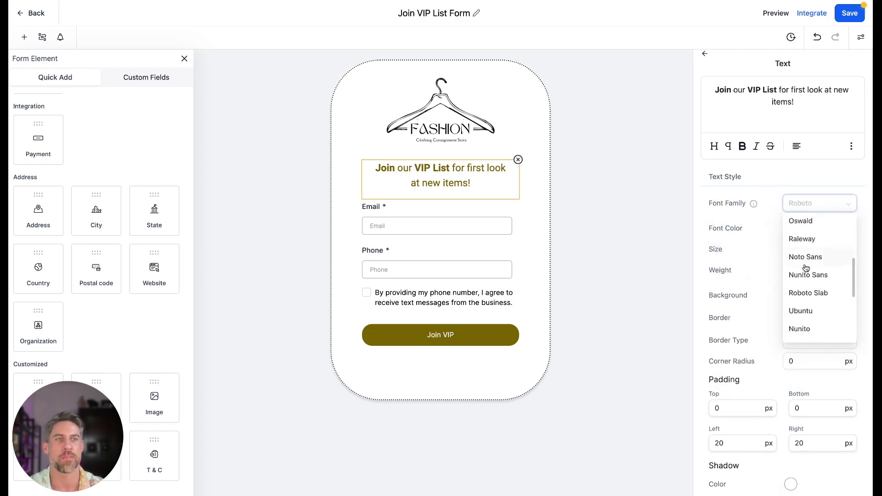
scroll(809, 271, "up", 8)
left_click(704, 220)
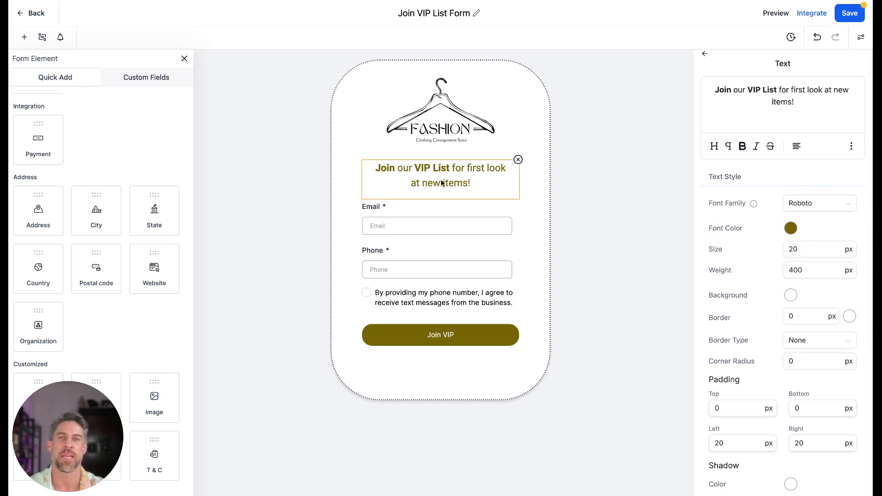
- Add a First Name field above the Email field and make it required
left_click(455, 214)
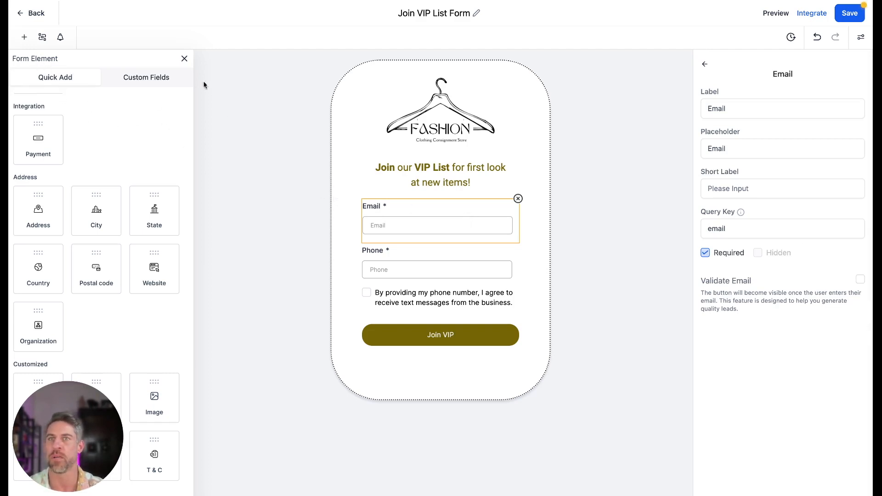
left_click(184, 59)
left_click(25, 37)
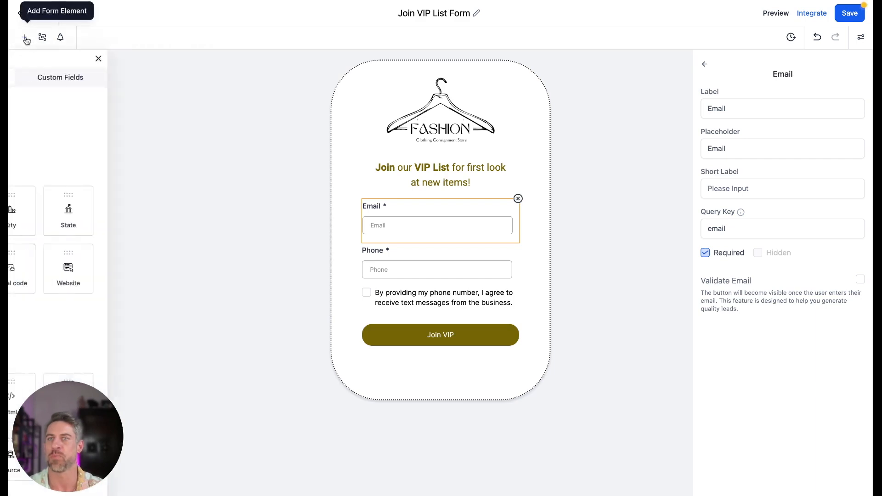
scroll(84, 188, "up", 3)
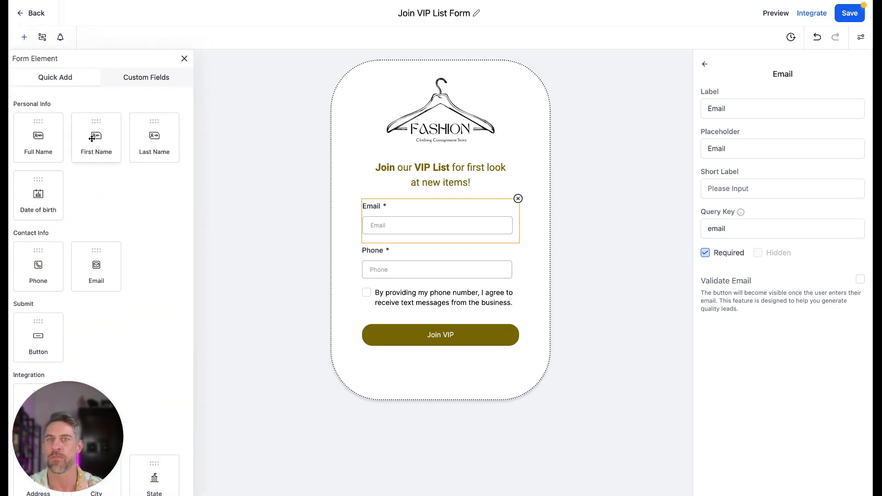
left_click_drag(92, 138, 457, 248)
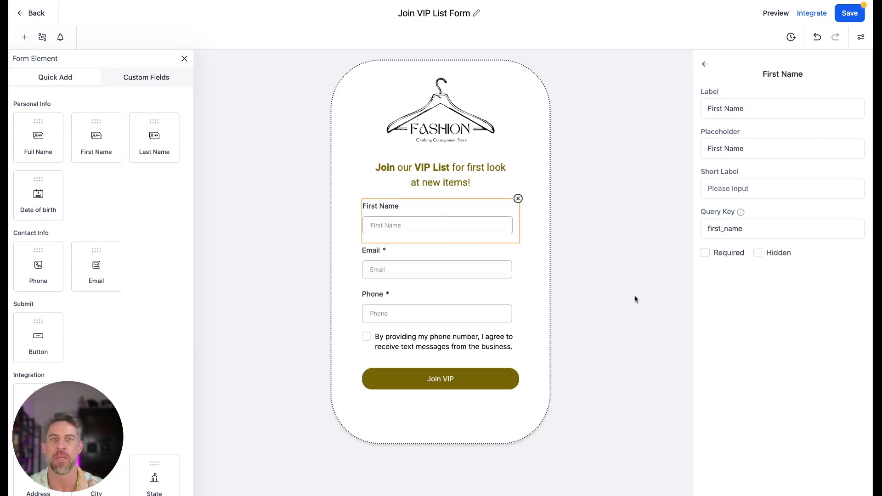
left_click(589, 279)
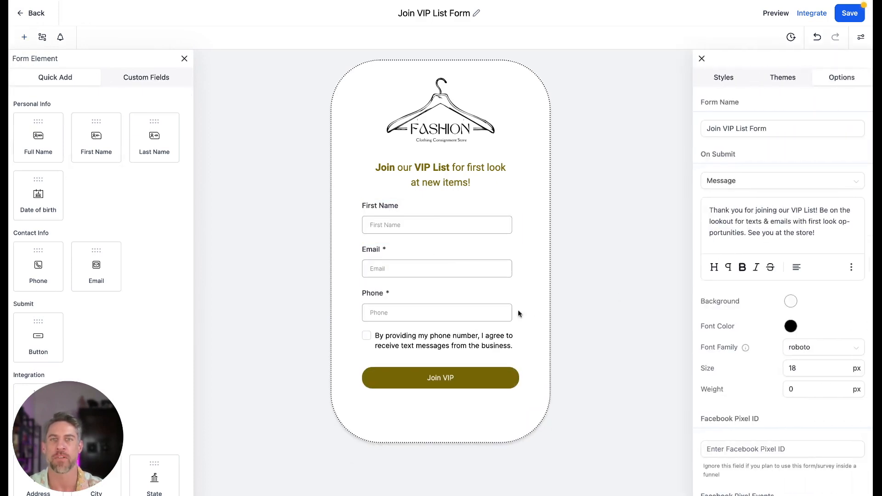
left_click(415, 211)
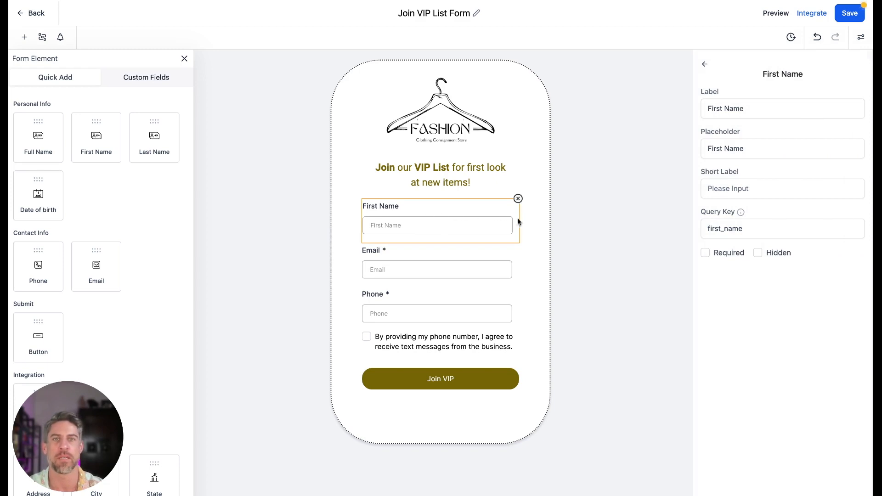
left_click(706, 252)
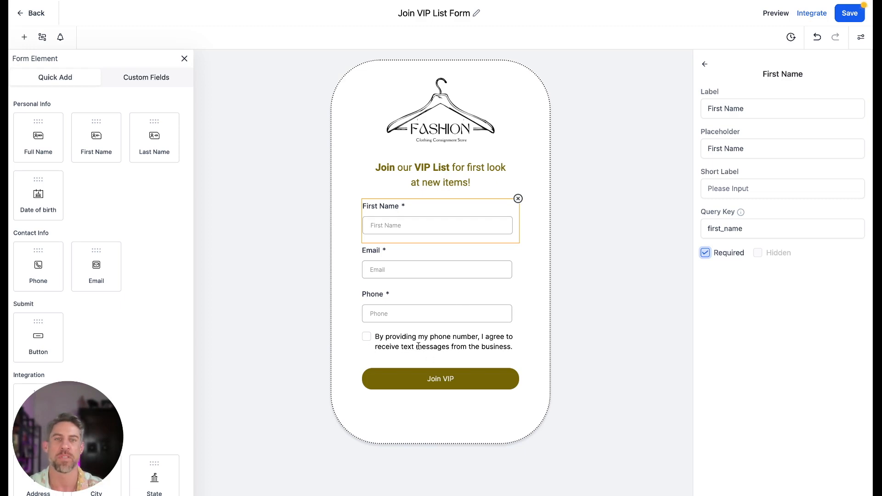
- Examine the settings of the VIP list form's consent checkbox and the style options of its Join VIP button
left_click(370, 343)
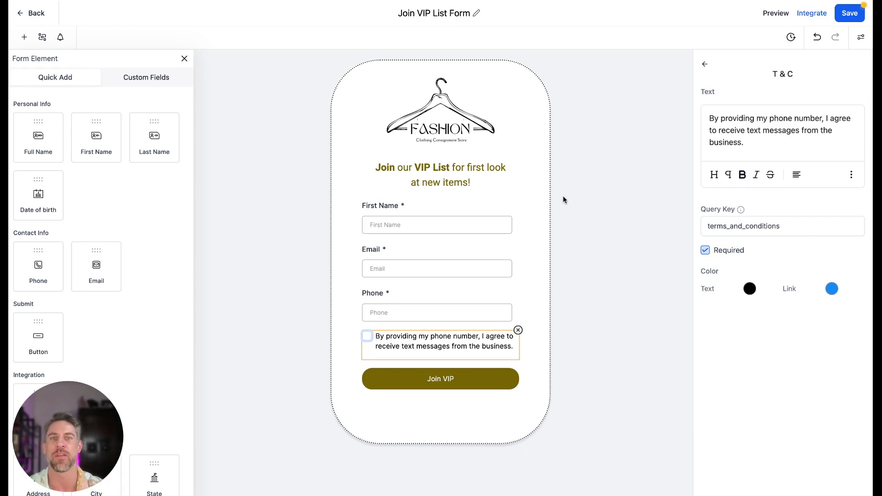
left_click(505, 383)
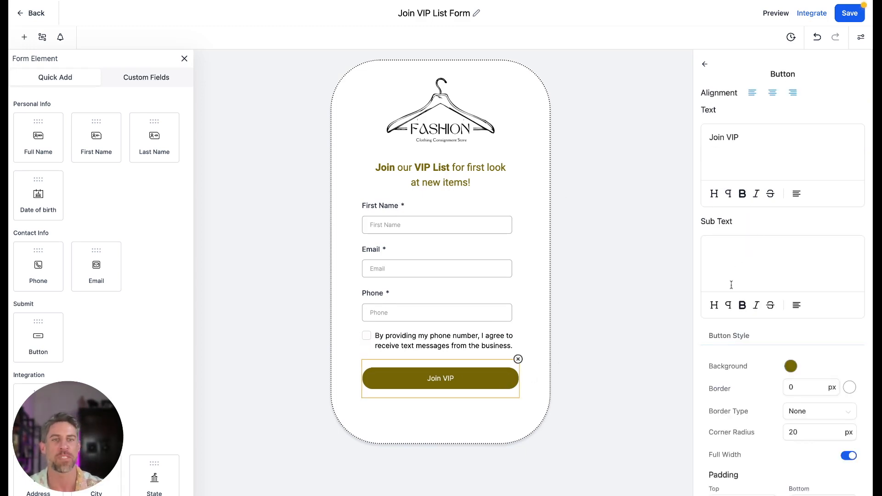
scroll(743, 302, "down", 4)
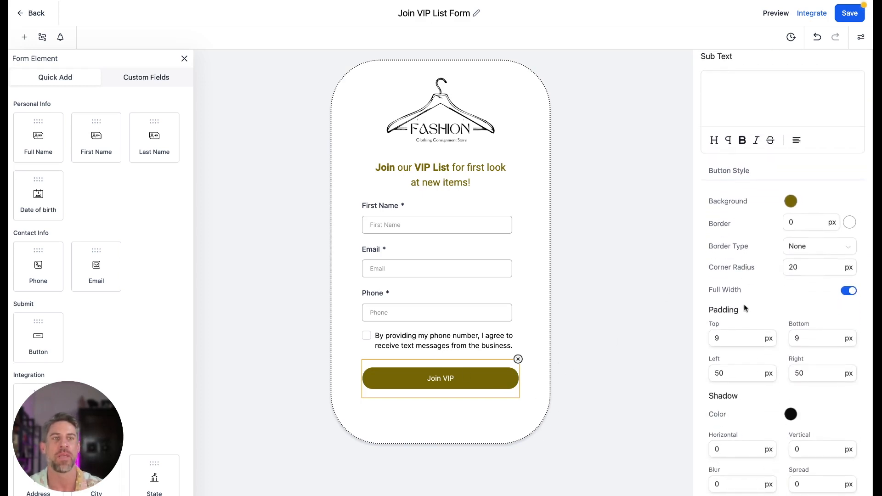
scroll(746, 308, "down", 5)
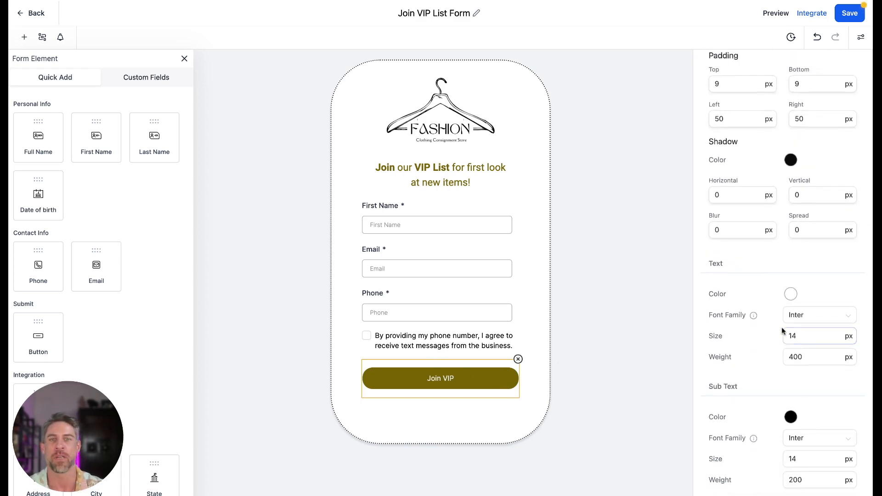
scroll(781, 327, "up", 10)
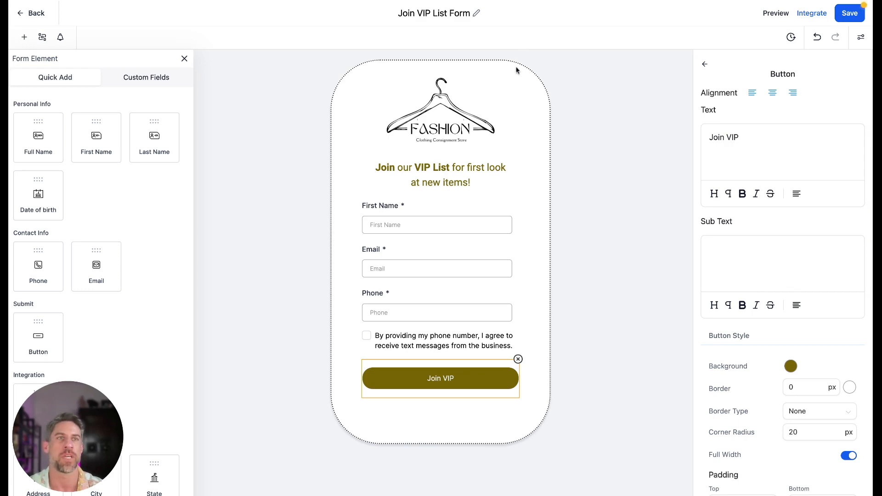
- Try the Dashed, Solid and None border types, then Dashed again, in the VIP list form's style settings
left_click(705, 64)
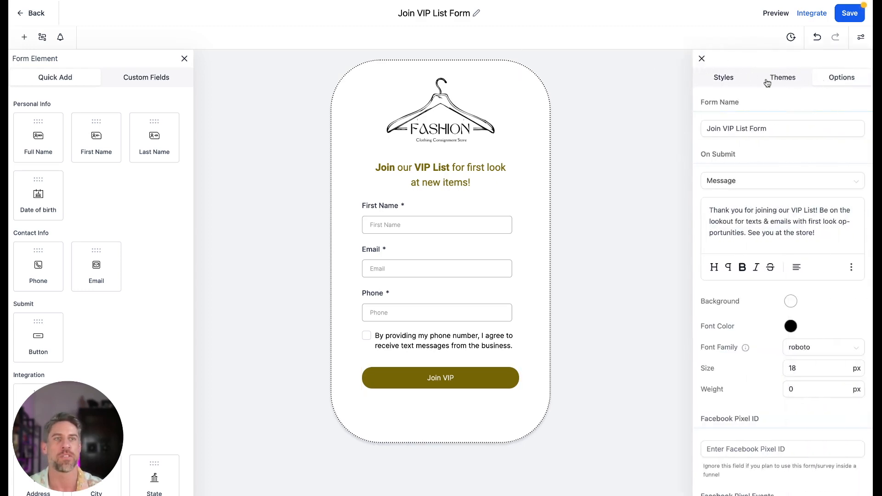
left_click(725, 78)
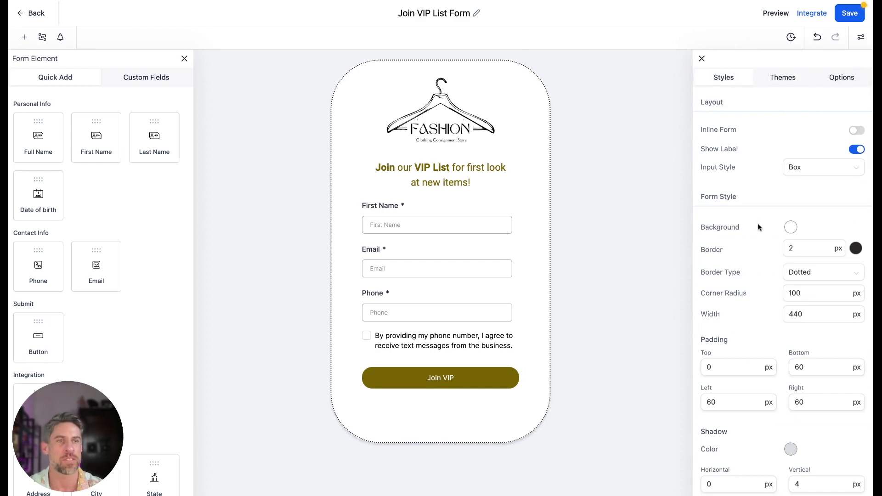
scroll(759, 227, "down", 1)
left_click(850, 224)
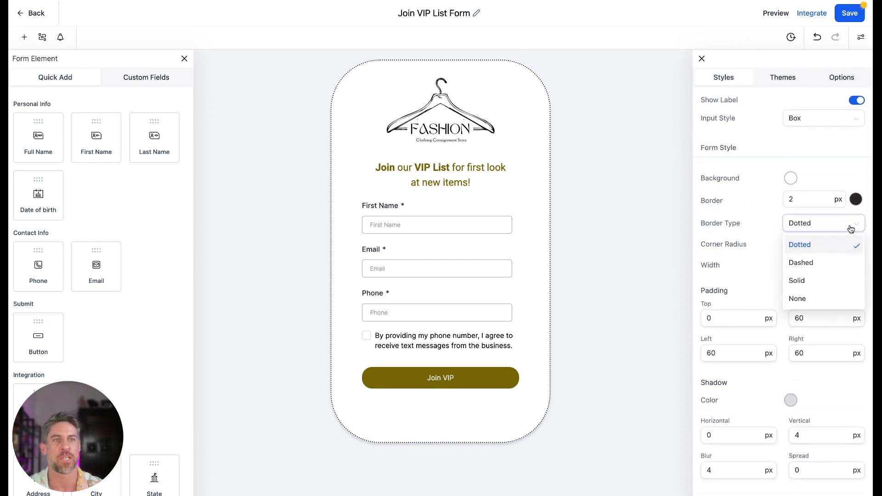
left_click(807, 263)
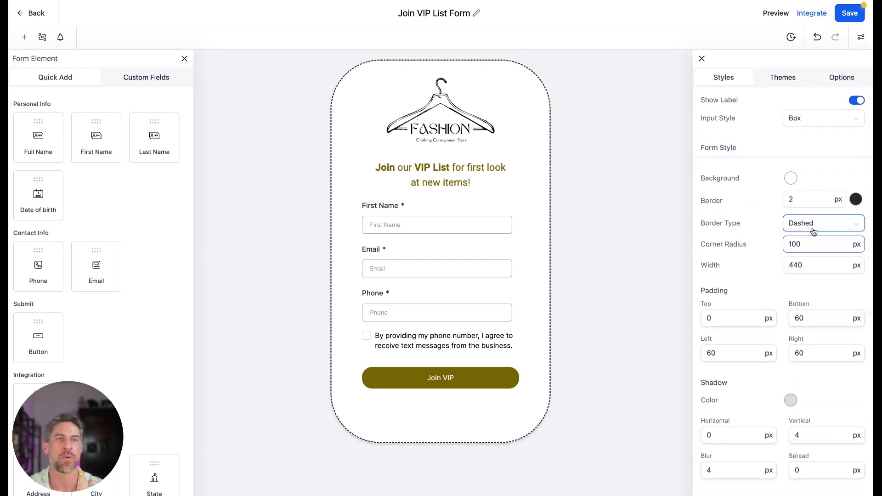
left_click(814, 232)
left_click(803, 280)
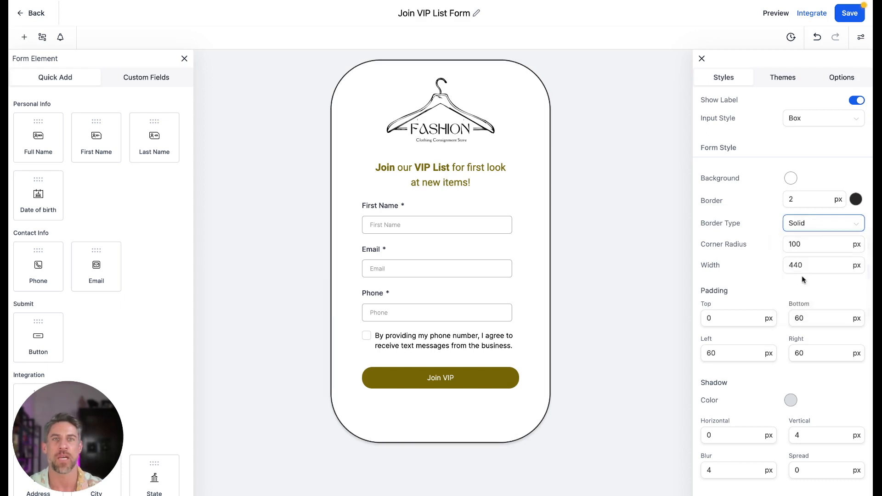
left_click(810, 229)
left_click(801, 300)
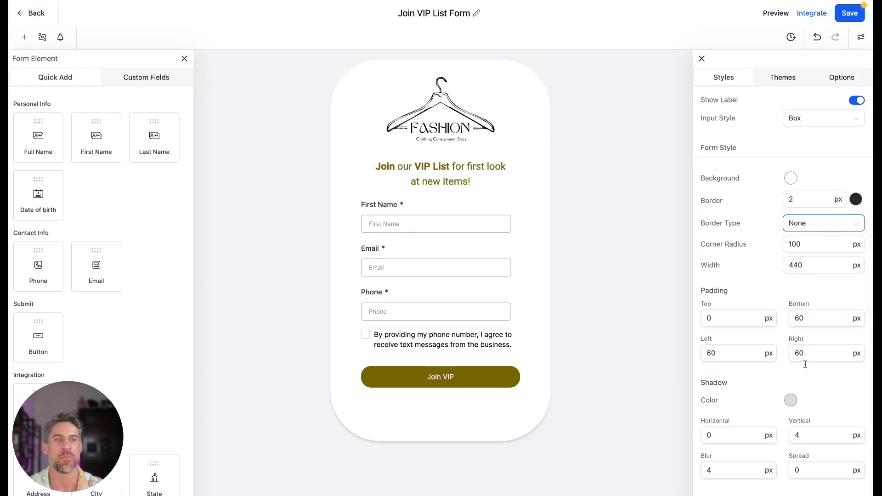
left_click(811, 226)
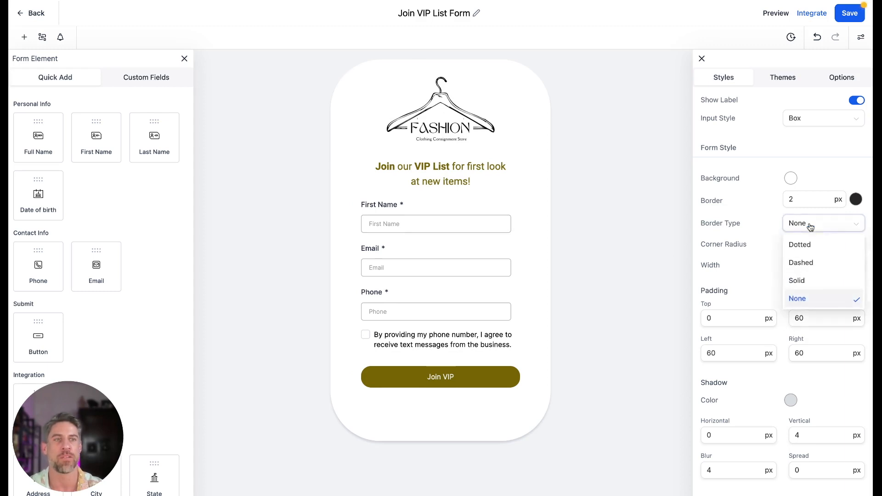
left_click(812, 265)
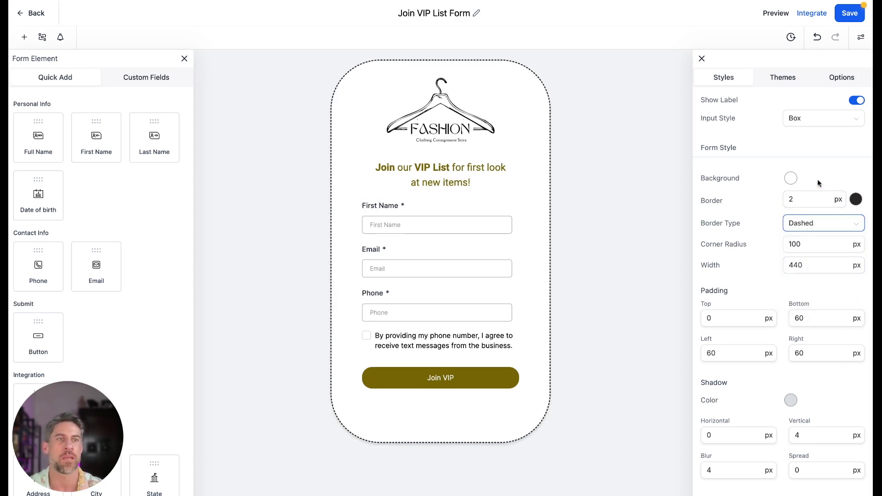
- Set the VIP list form's border type to Dotted, and save the form before returning to the forms list
left_click(811, 225)
left_click(807, 244)
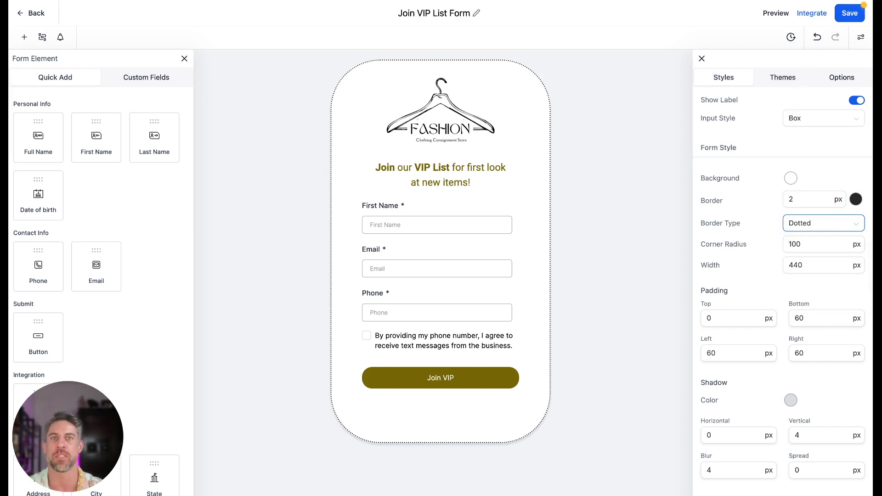
left_click(850, 13)
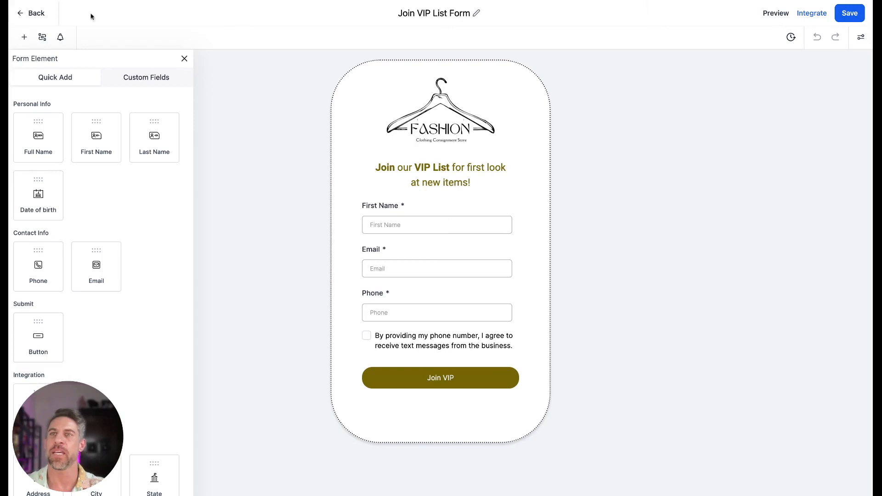
left_click(37, 14)
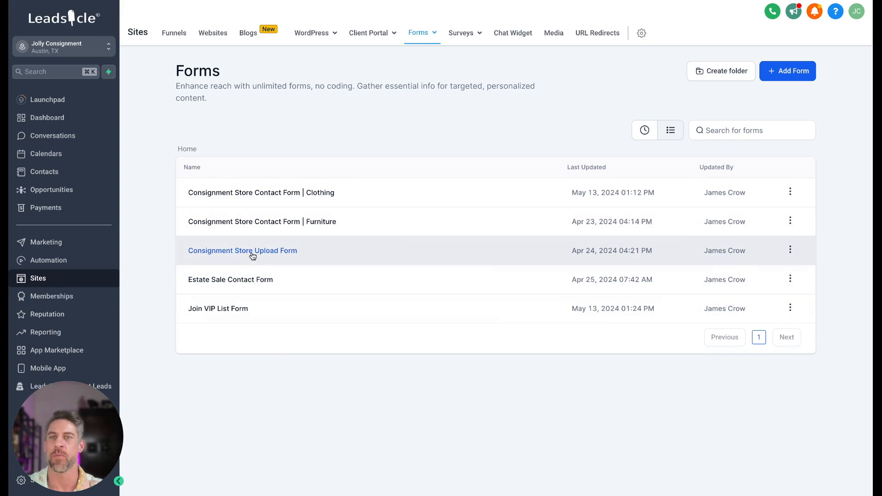
- Open the Consignment Store Upload Form and examine its item description field and the submit button's text and background colour settings
left_click(253, 251)
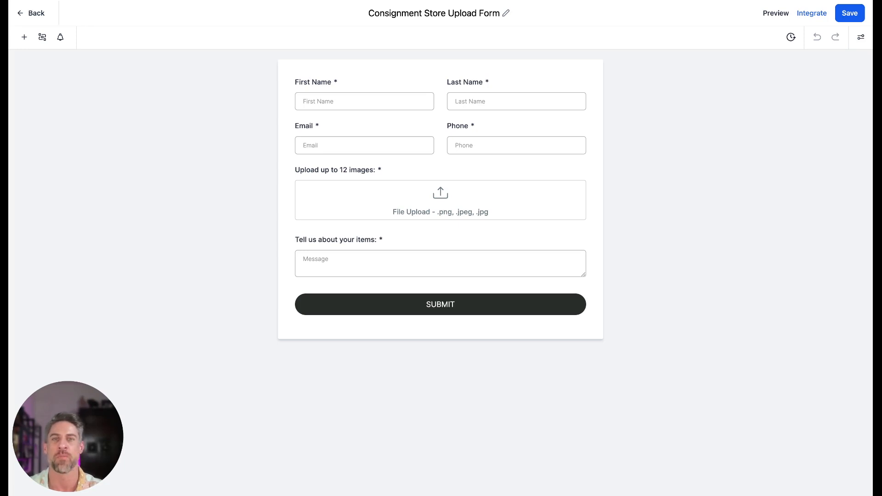
left_click(397, 261)
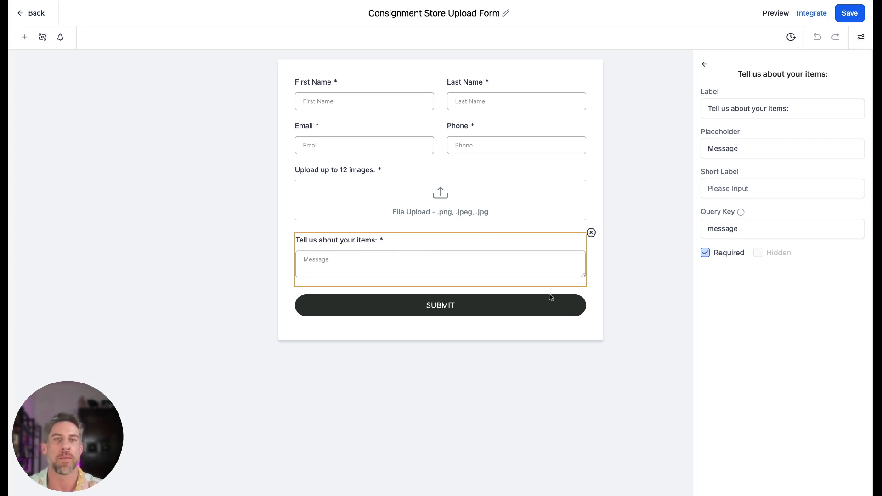
left_click(563, 307)
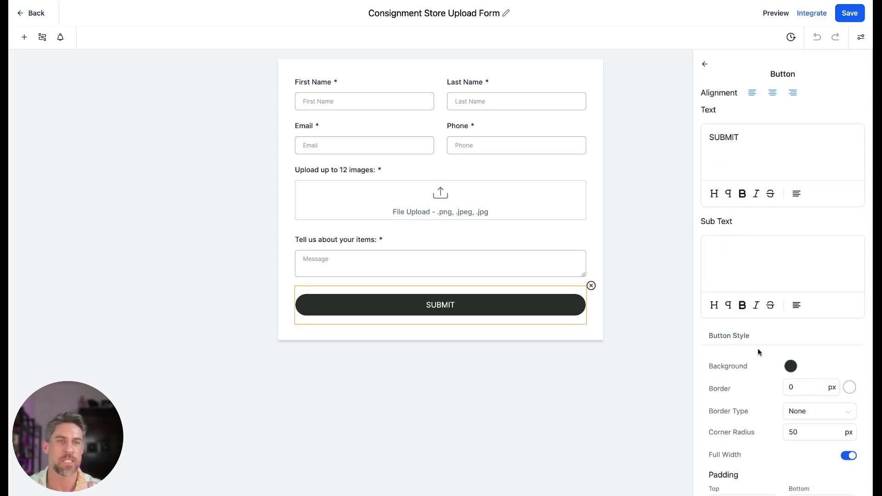
scroll(759, 348, "down", 1)
left_click(792, 319)
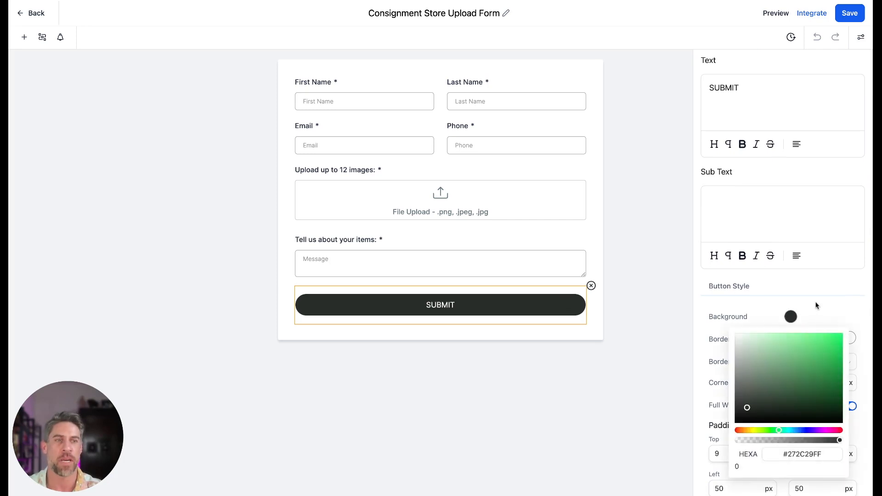
left_click(821, 309)
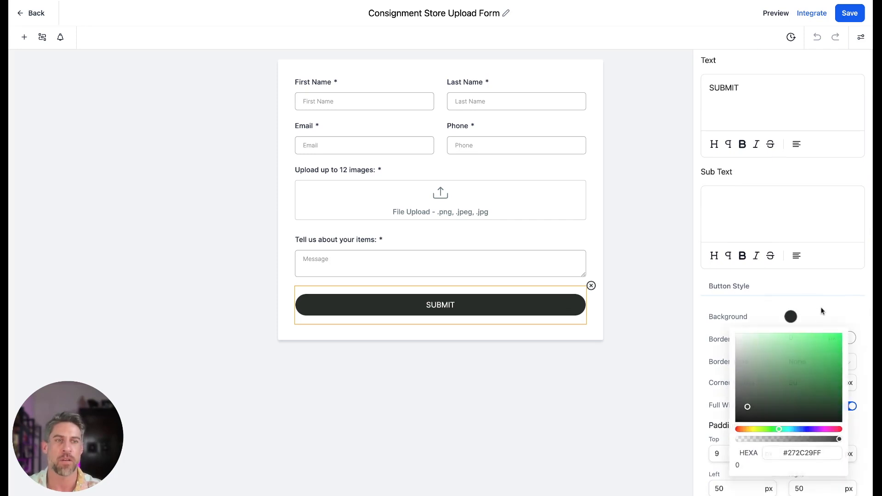
double_click(733, 88)
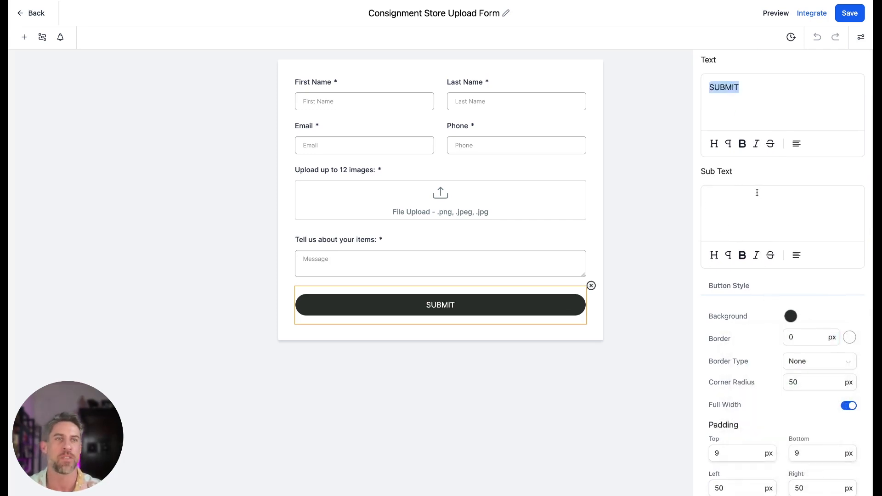
scroll(755, 191, "up", 1)
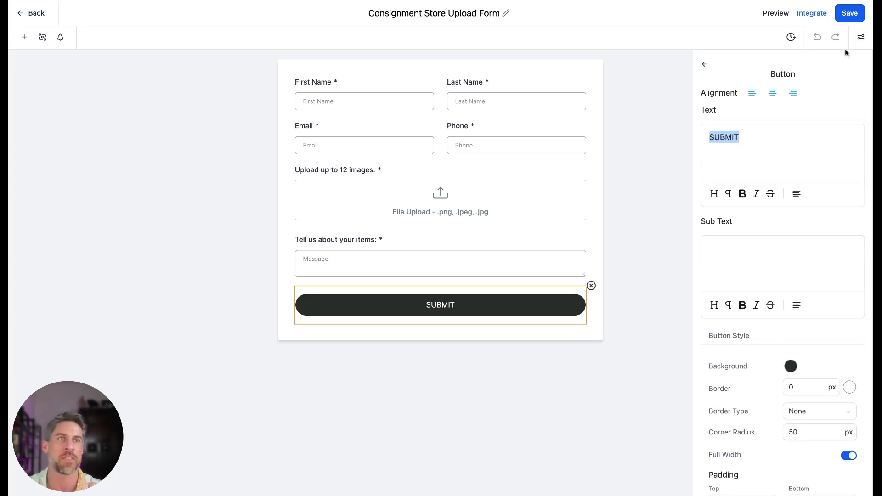
- Review the upload form's on-submit message in the form options and return to the forms list
left_click(861, 37)
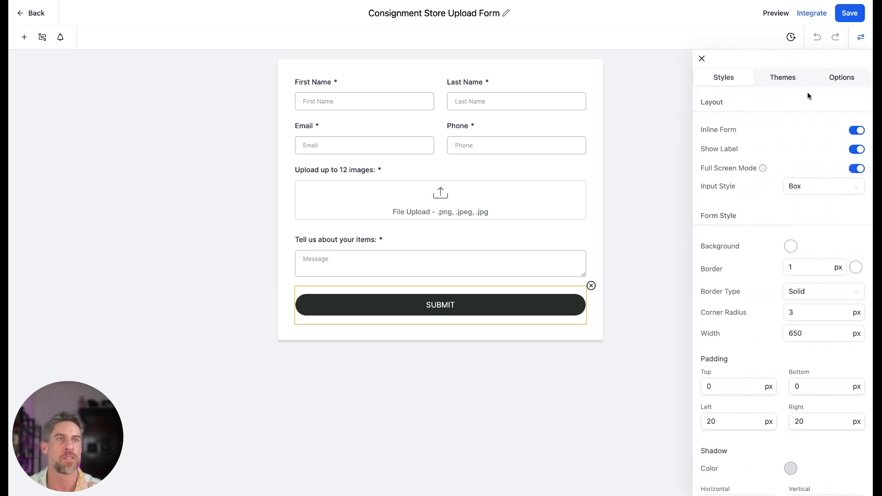
left_click(836, 78)
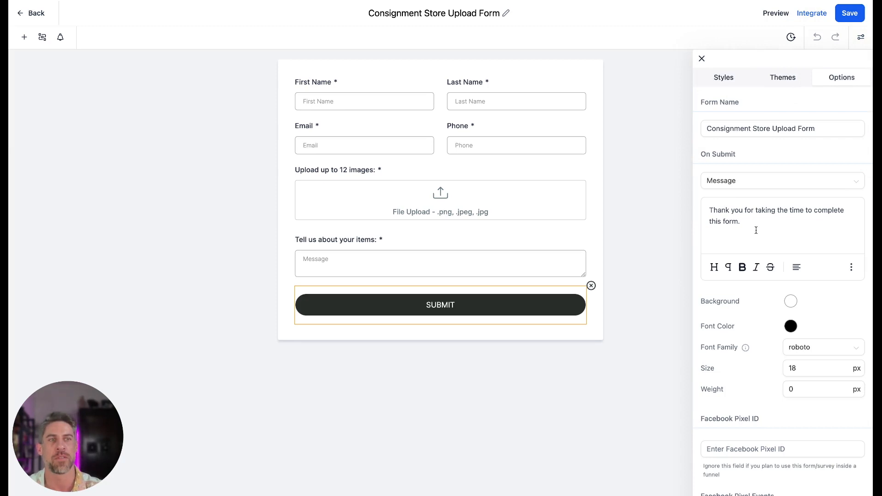
left_click_drag(746, 223, 699, 211)
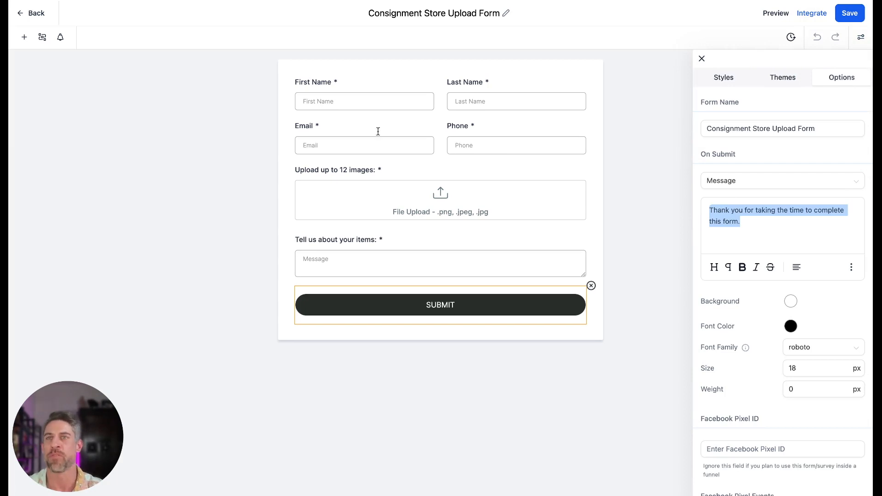
left_click(36, 14)
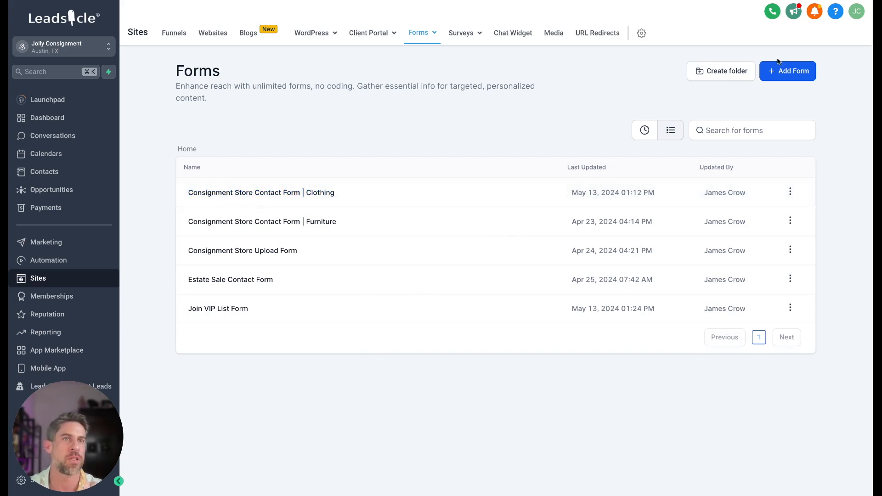
- Browse the form template library for a new form and close it without choosing a template
left_click(788, 74)
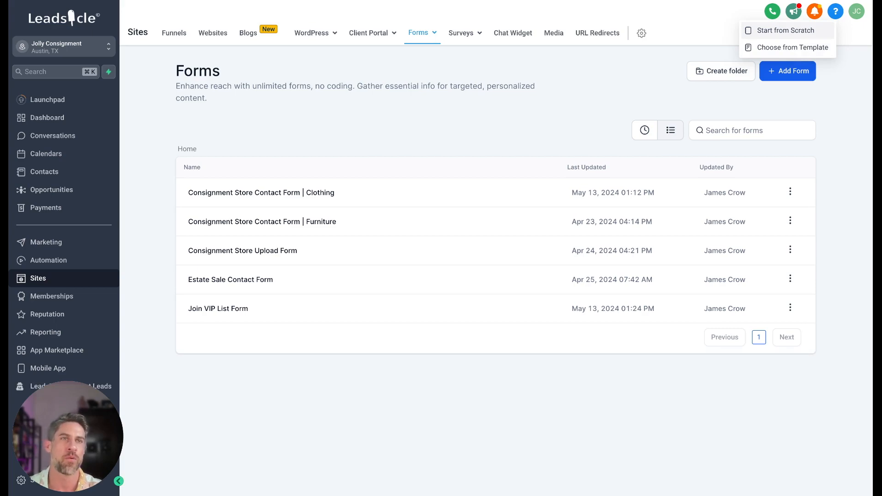
left_click(782, 48)
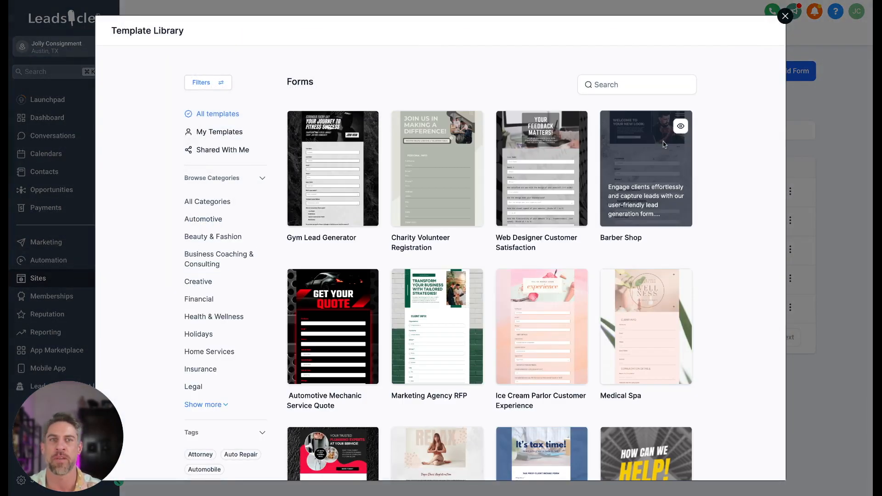
mouse_move(455, 174)
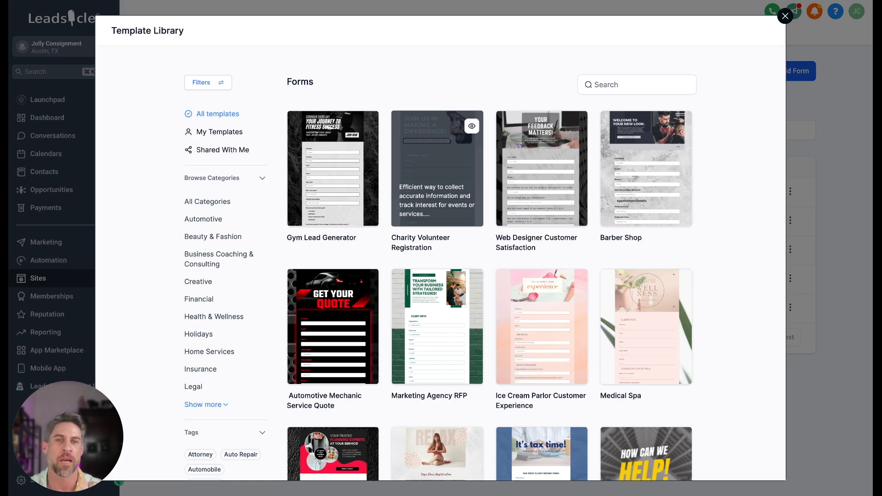
scroll(491, 232, "down", 5)
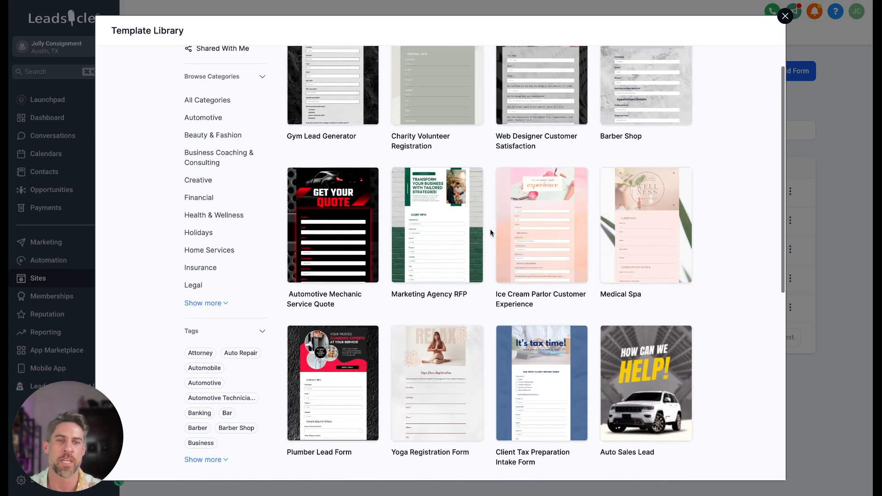
scroll(491, 233, "down", 1)
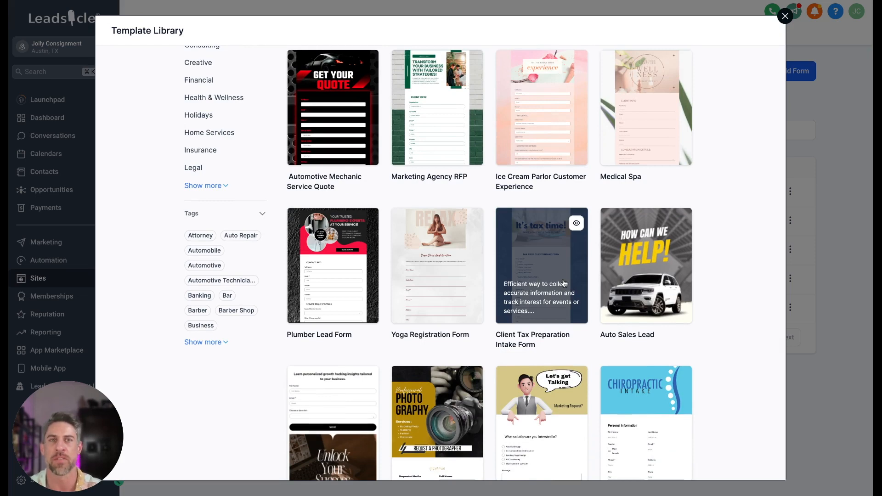
left_click(785, 17)
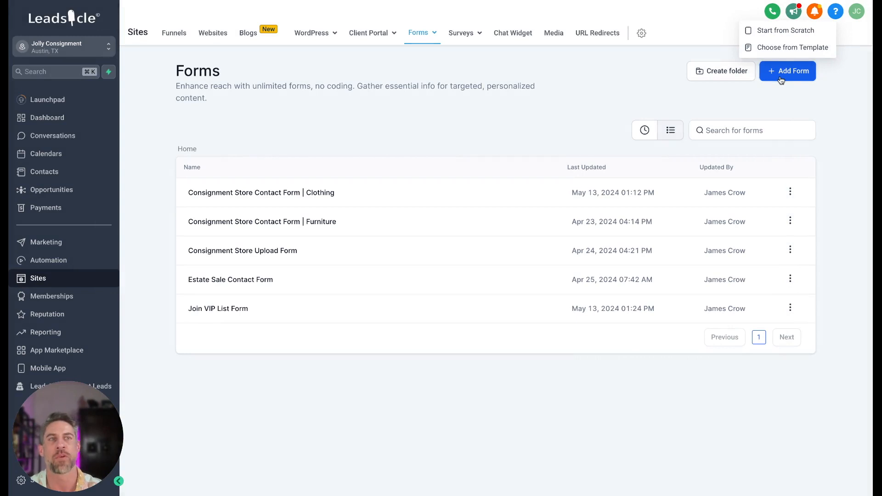
- Start a new form from scratch and set its submit button's background colour to dark grey-green #39433DFF
left_click(774, 34)
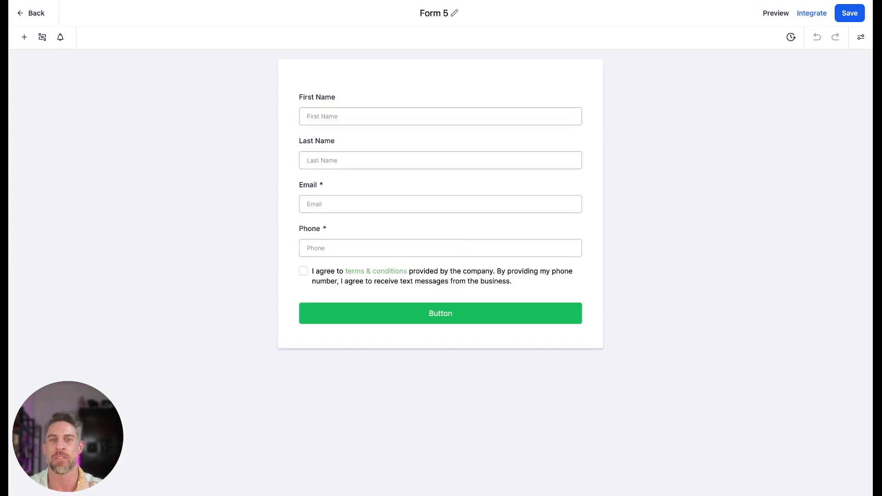
left_click(514, 316)
left_click(792, 372)
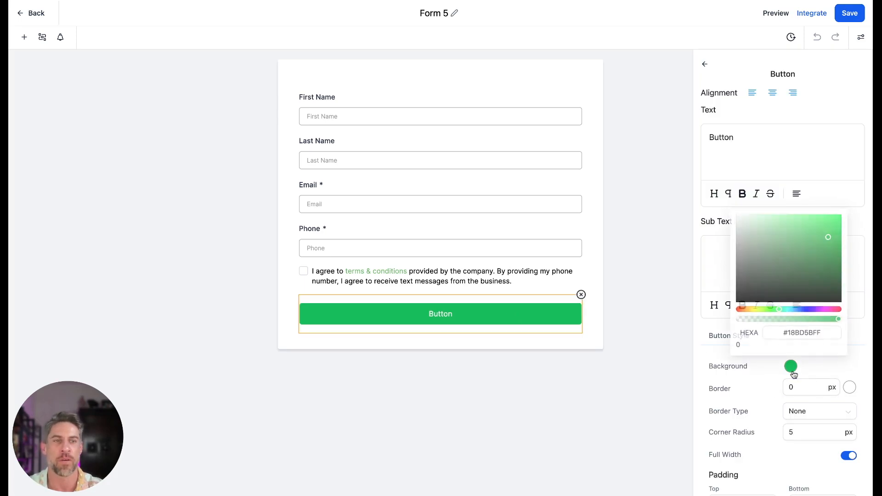
left_click(750, 277)
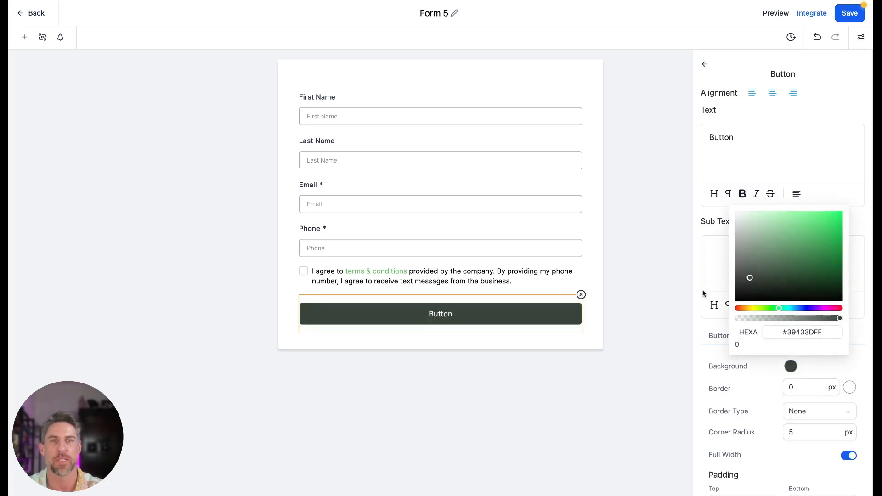
left_click(703, 293)
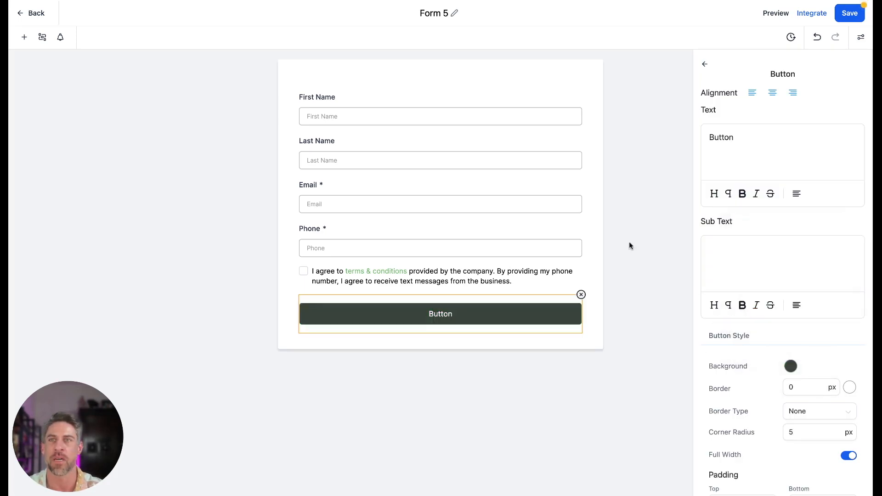
- Turn on the inline form layout in the new form's style settings
left_click(702, 65)
left_click(861, 36)
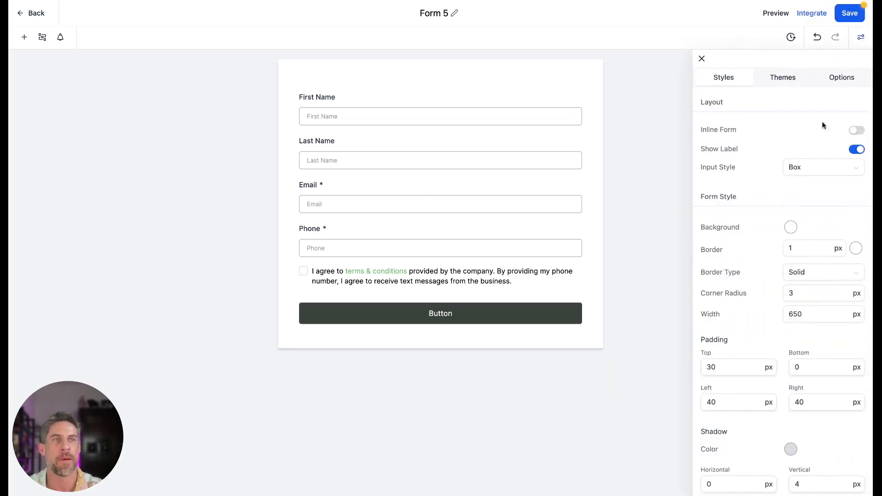
left_click(857, 131)
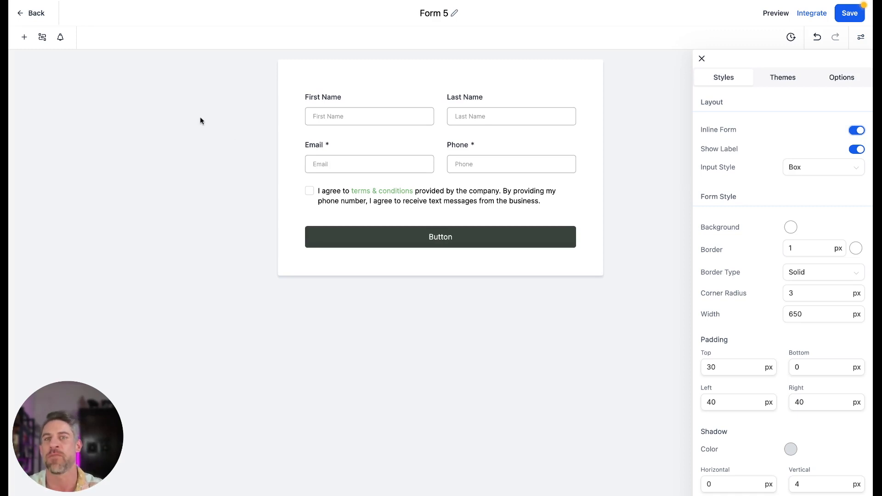
- Look through the quick-add form elements and the contact custom fields available for the form
left_click(21, 40)
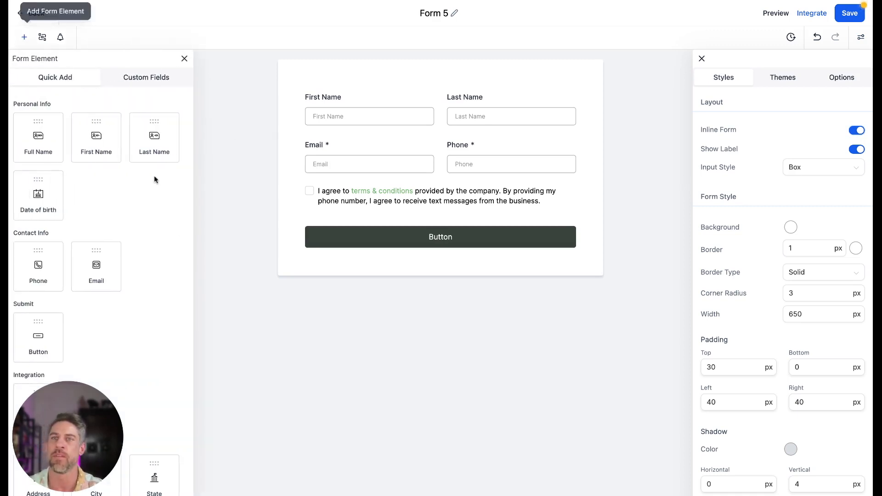
scroll(94, 222, "down", 2)
scroll(95, 222, "down", 5)
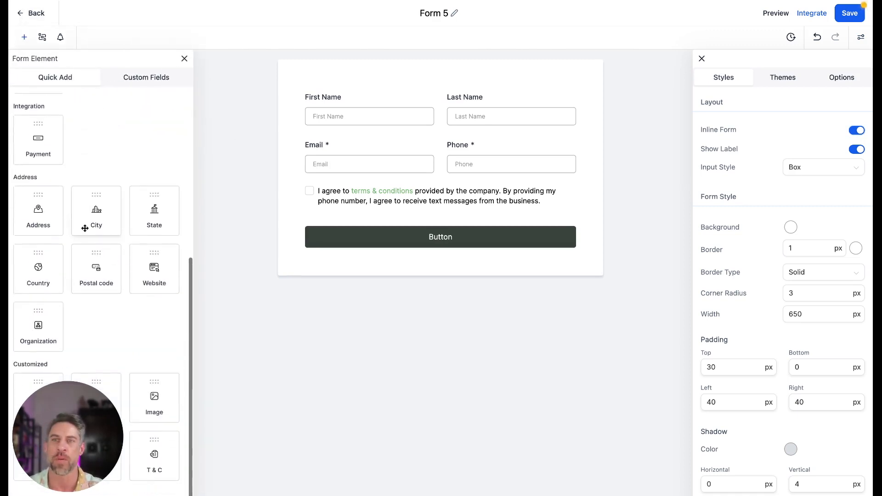
scroll(90, 220, "up", 10)
left_click(142, 79)
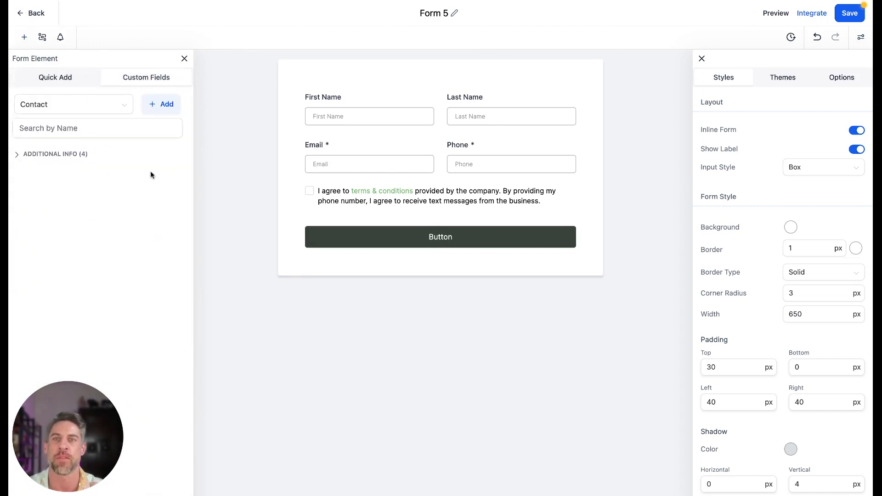
- Remove the terms and conditions checkbox from the form, save the form and close the form element list
left_click(483, 188)
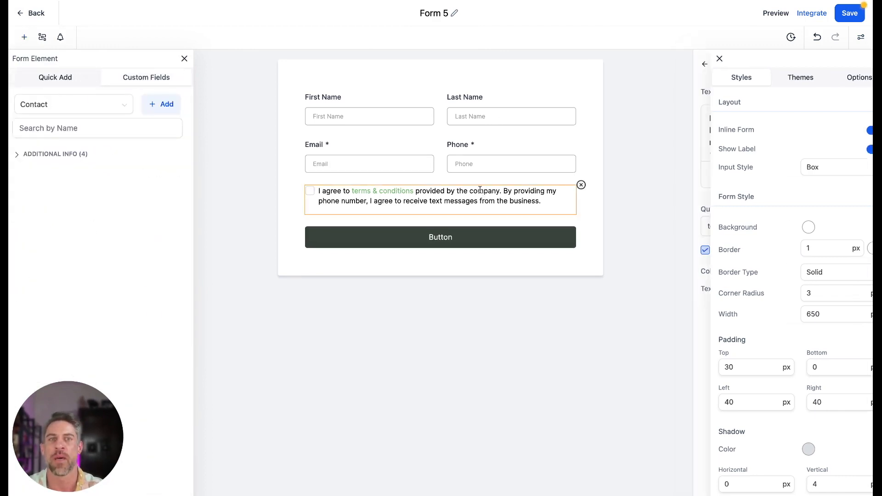
left_click(581, 186)
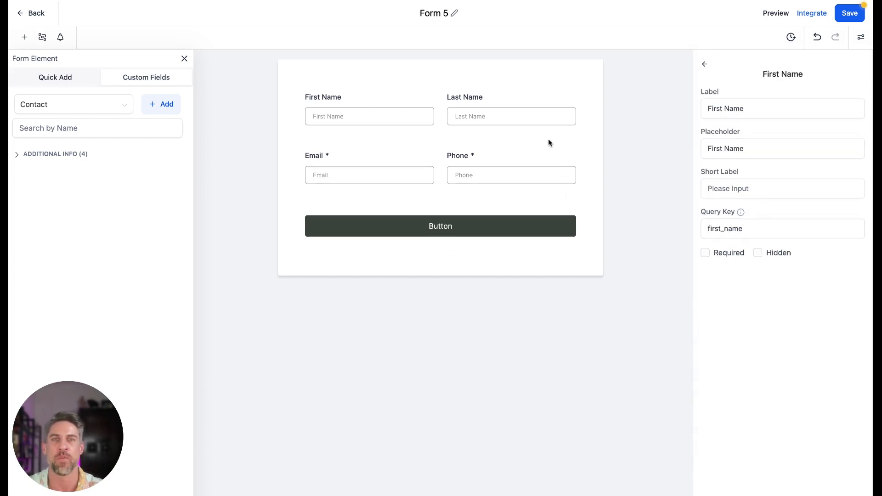
left_click(843, 20)
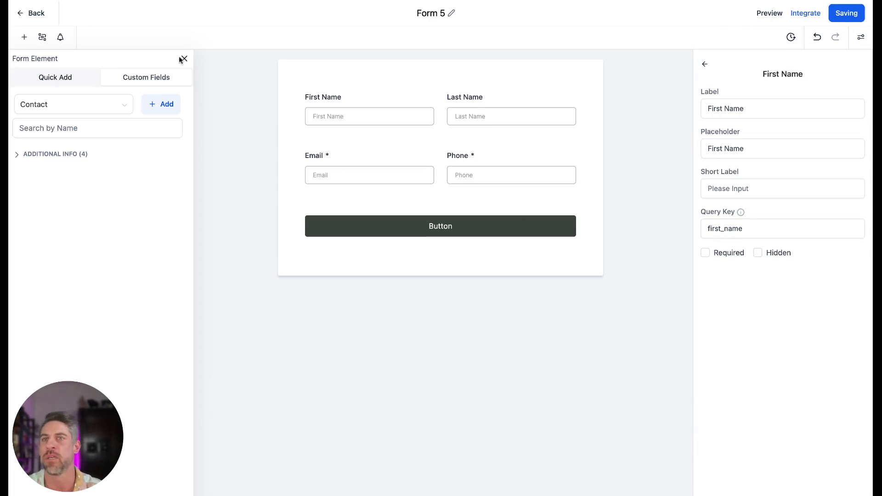
left_click(185, 59)
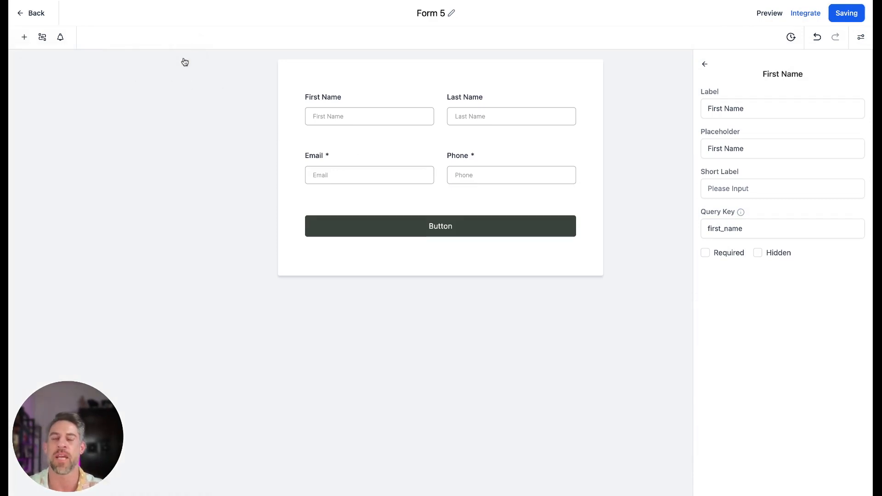